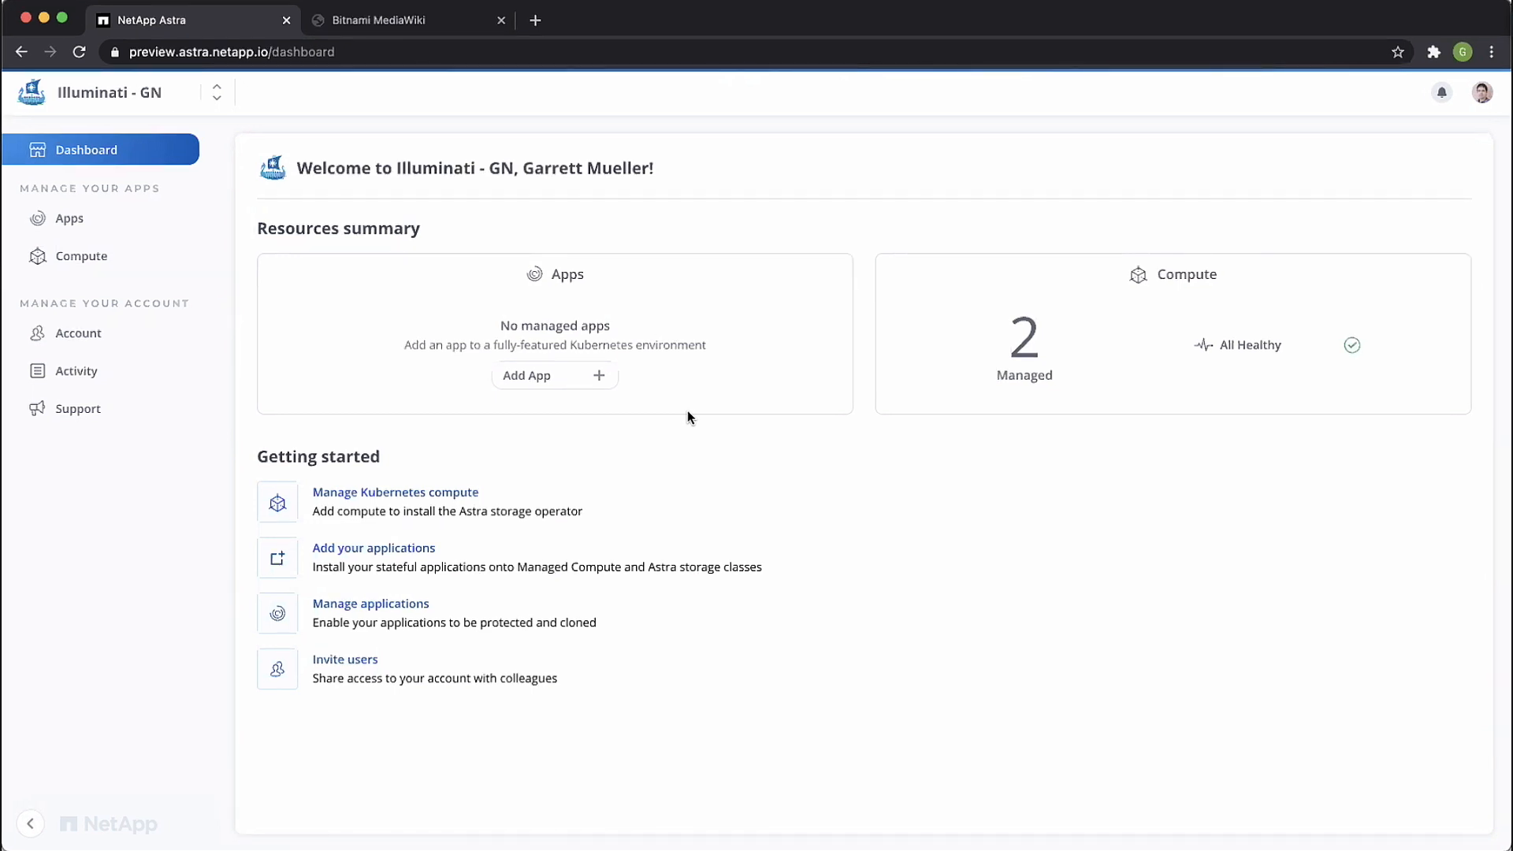
Step: Start adding compute with Google Cloud Platform as provider and discover clusters using the existing service account credential
left_click(93, 253)
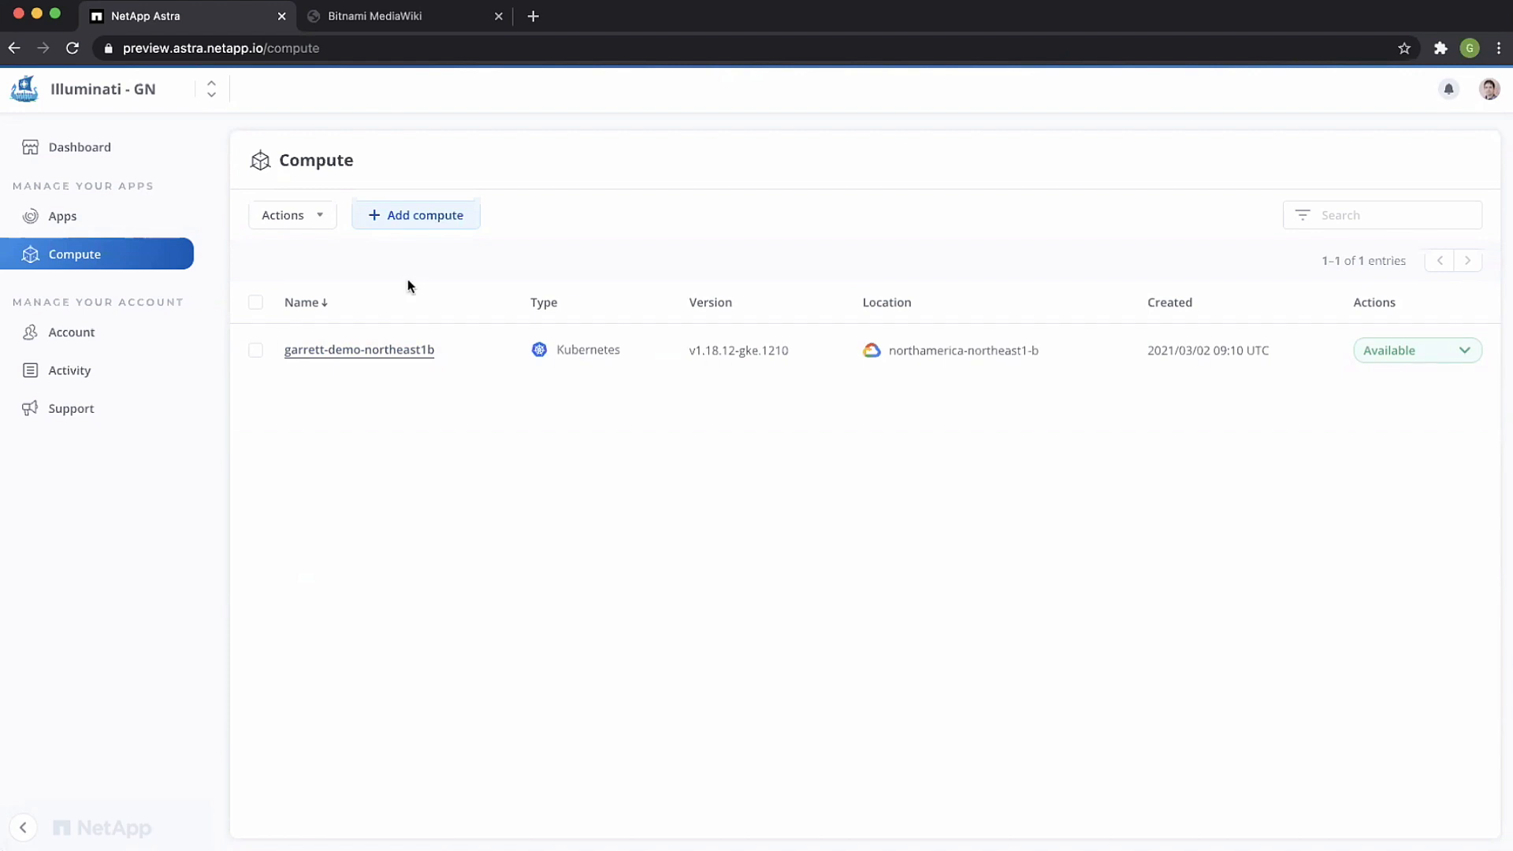
left_click(421, 221)
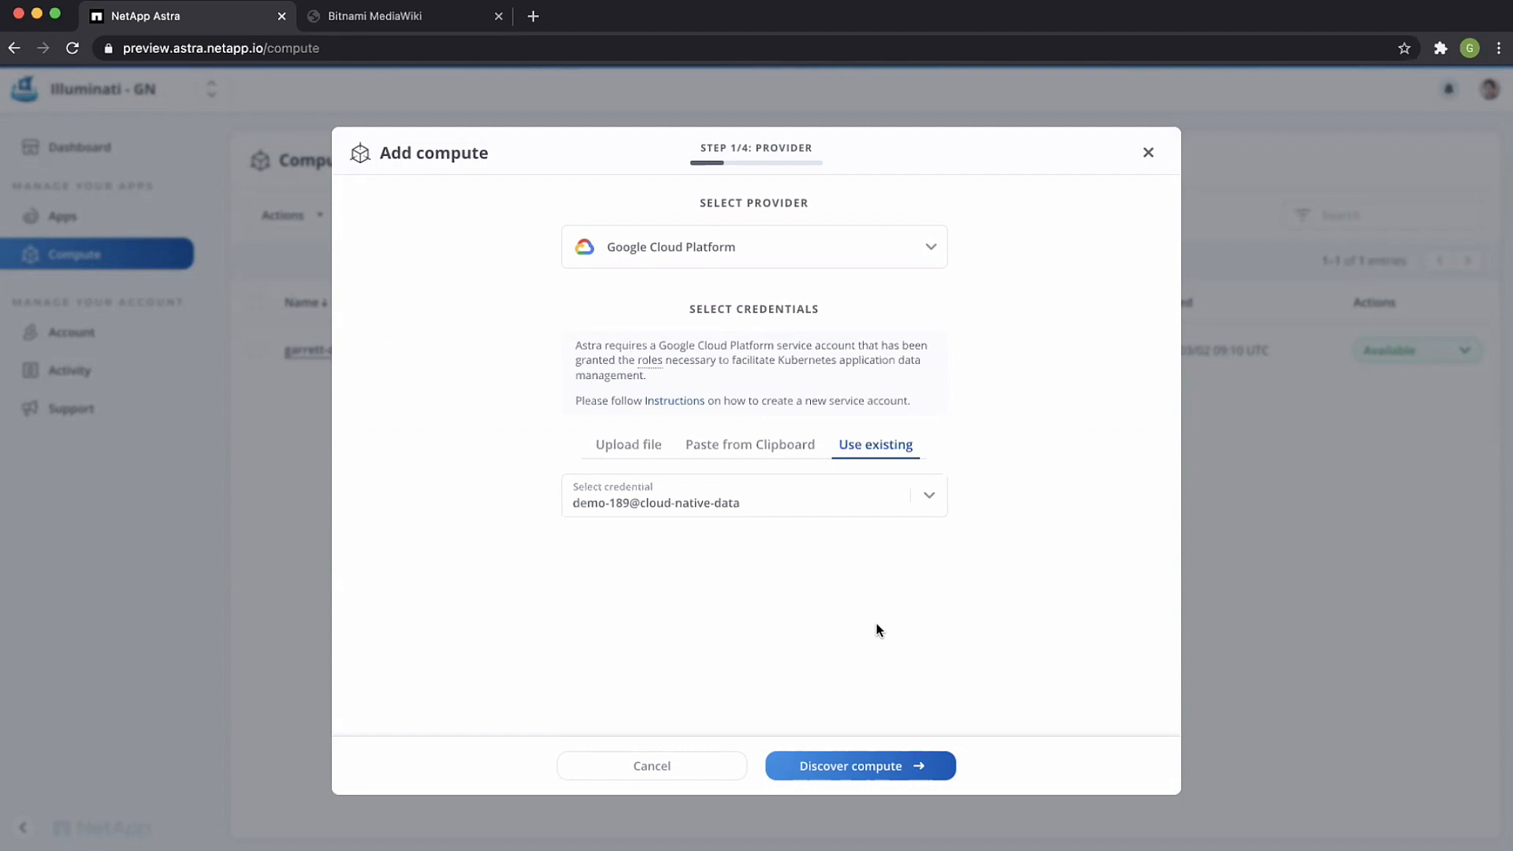
mouse_move(653, 361)
left_click(865, 770)
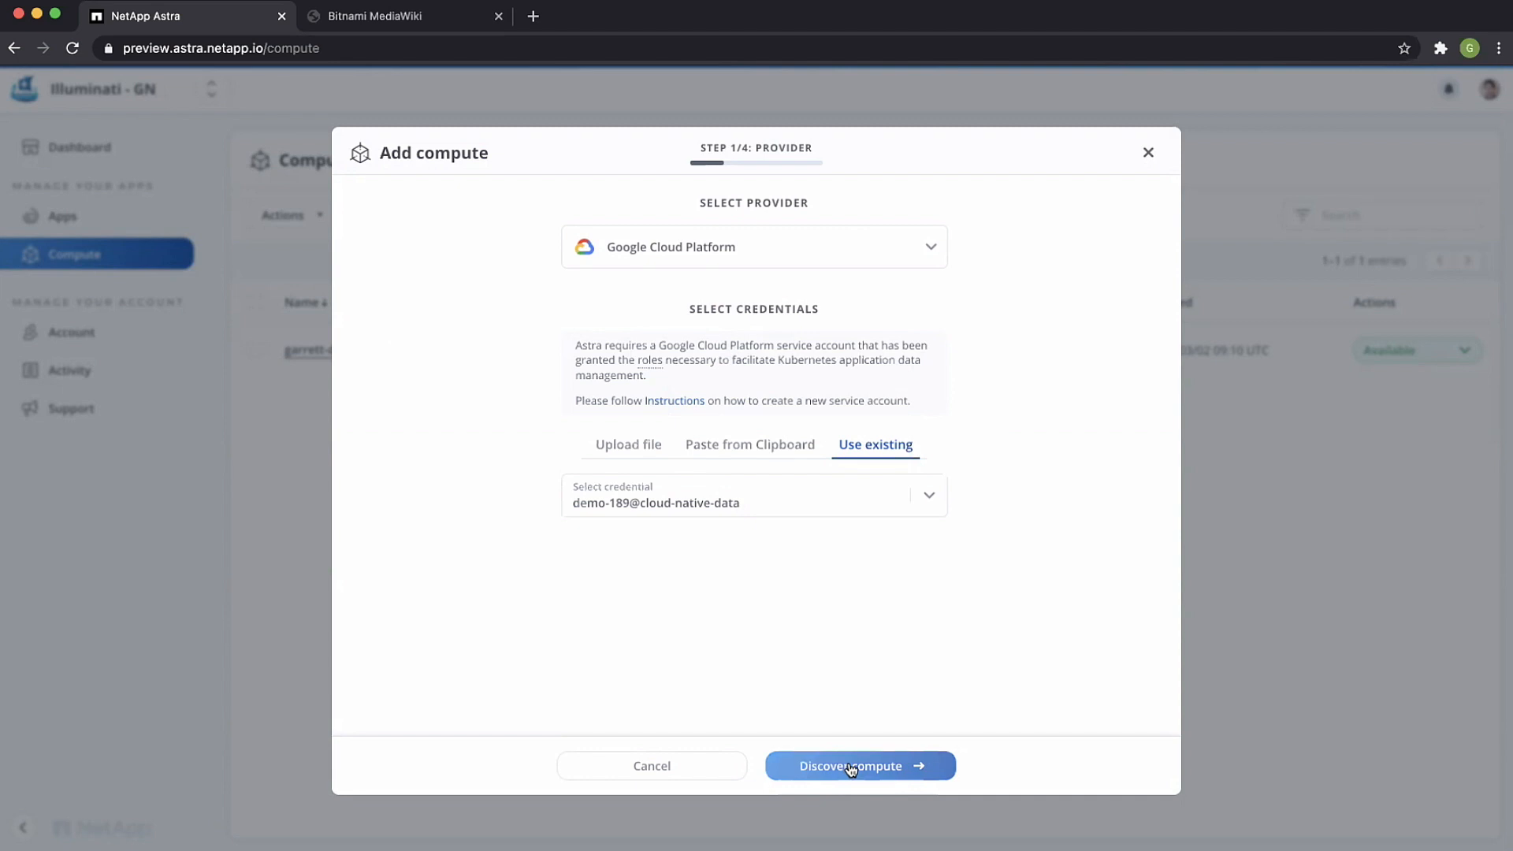
left_click(851, 768)
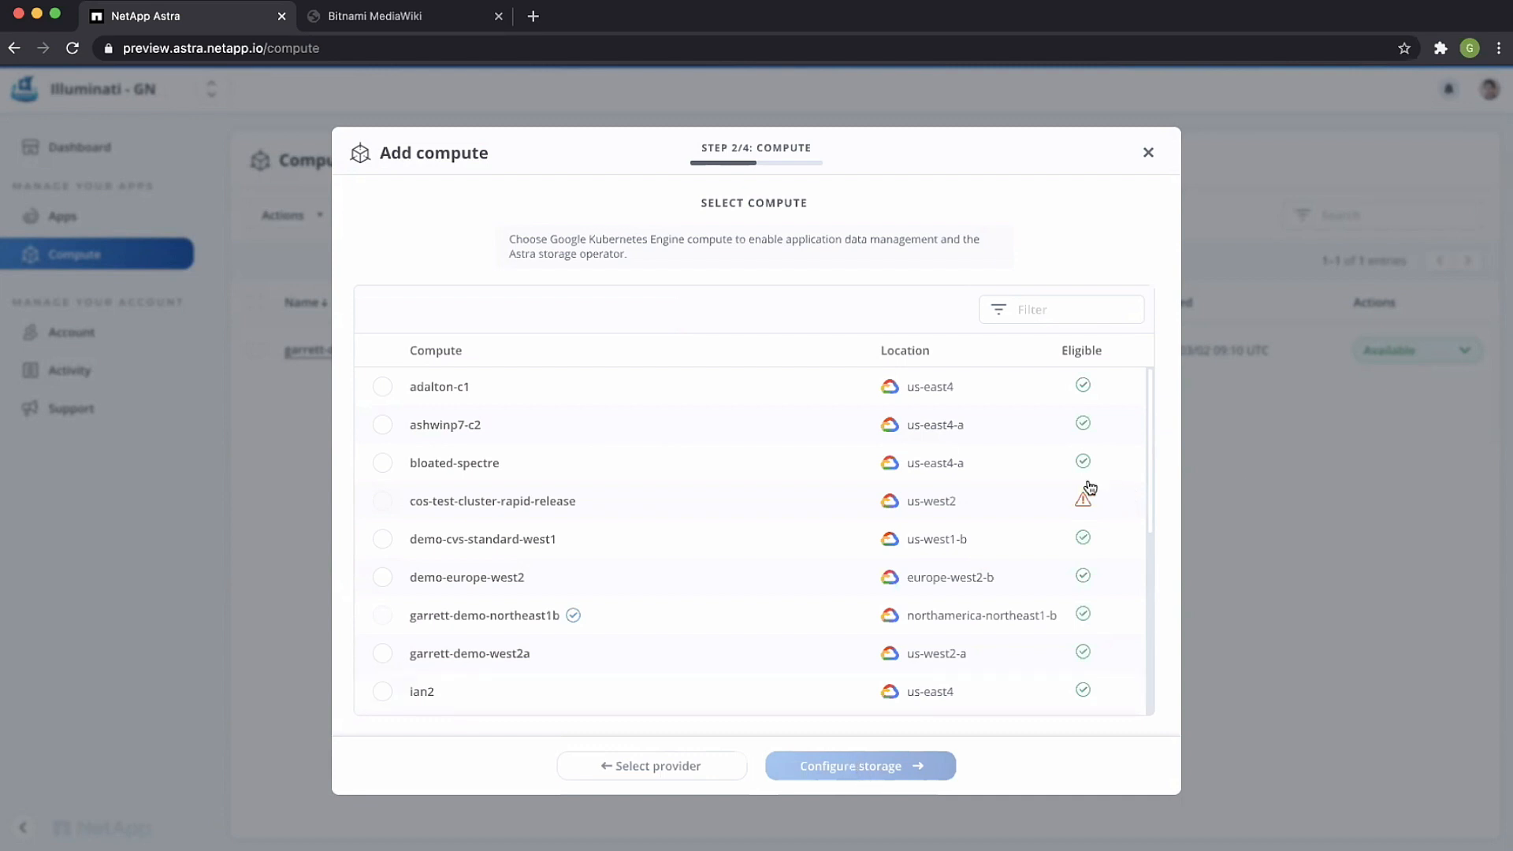
Step: Choose the demo cluster located in us-west2-a as the compute to add and proceed to its storage configuration
mouse_move(1085, 500)
mouse_move(574, 615)
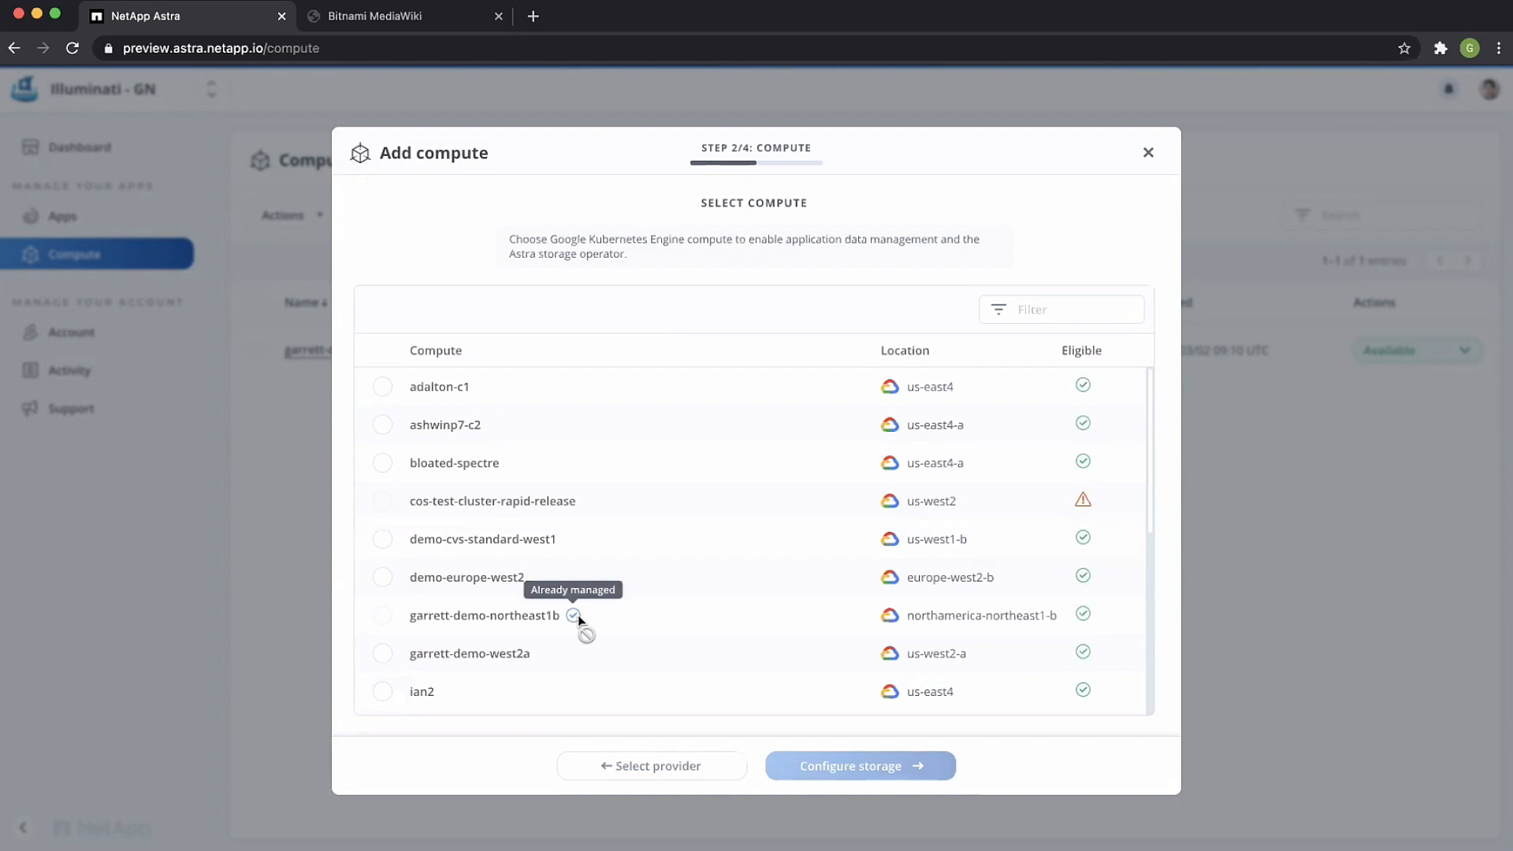
left_click(383, 653)
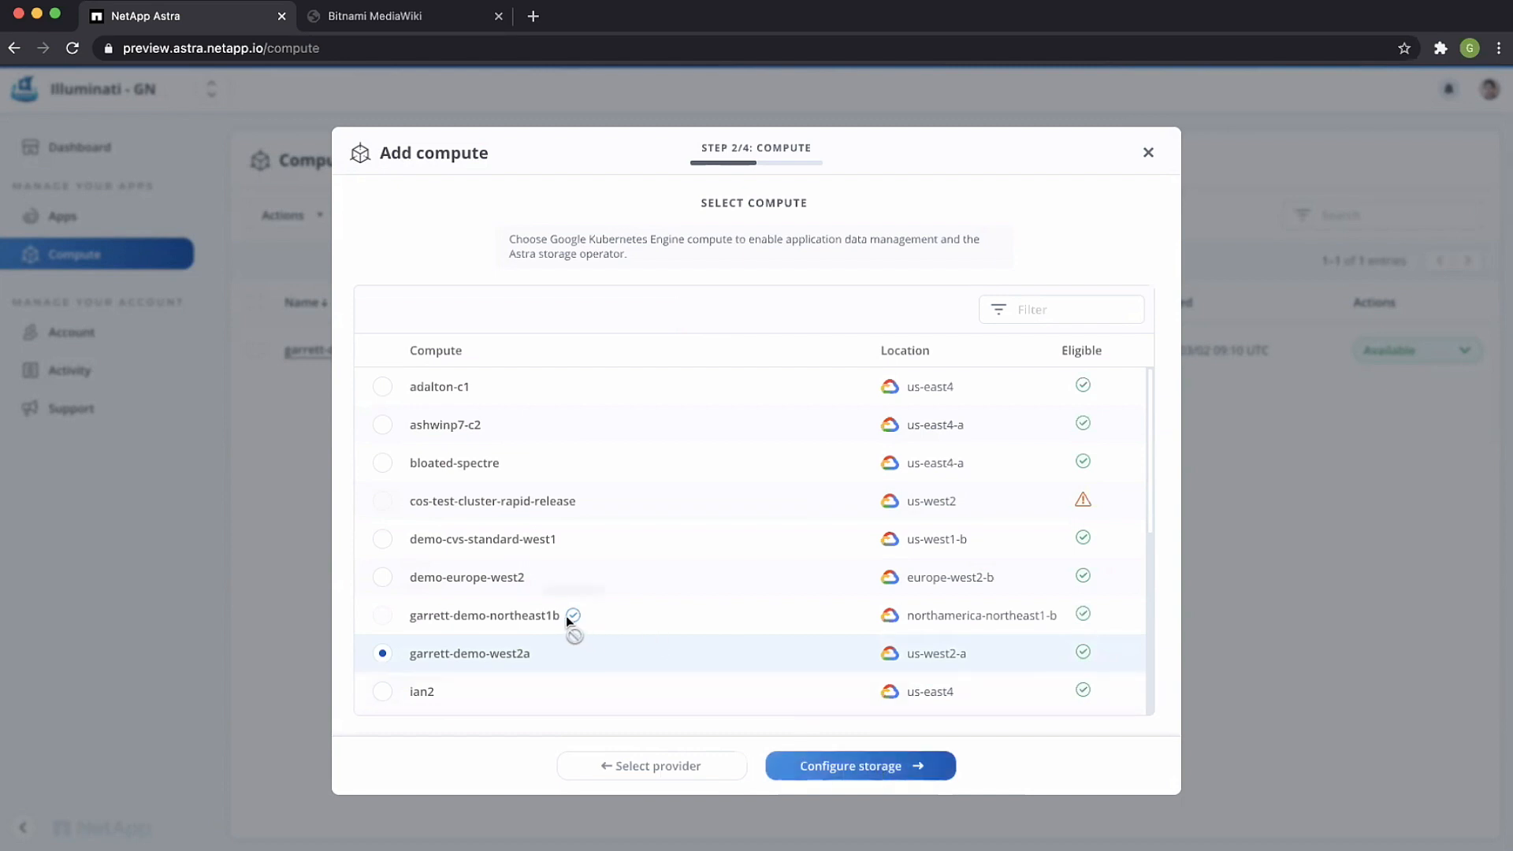
left_click(859, 769)
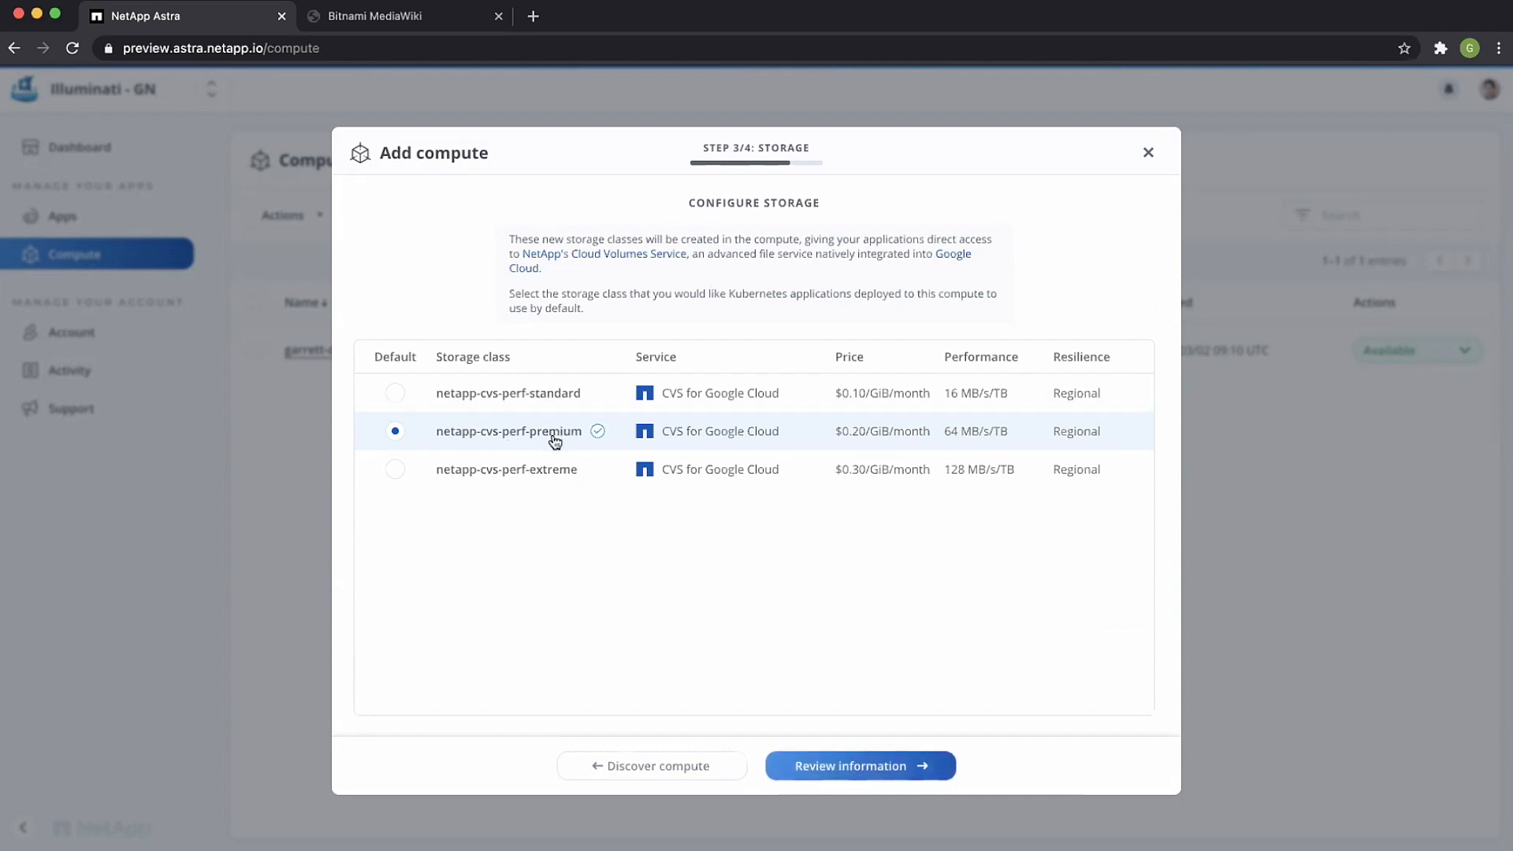
Step: Make netapp-cvs-perf-standard the default storage class and add the compute
left_click(394, 397)
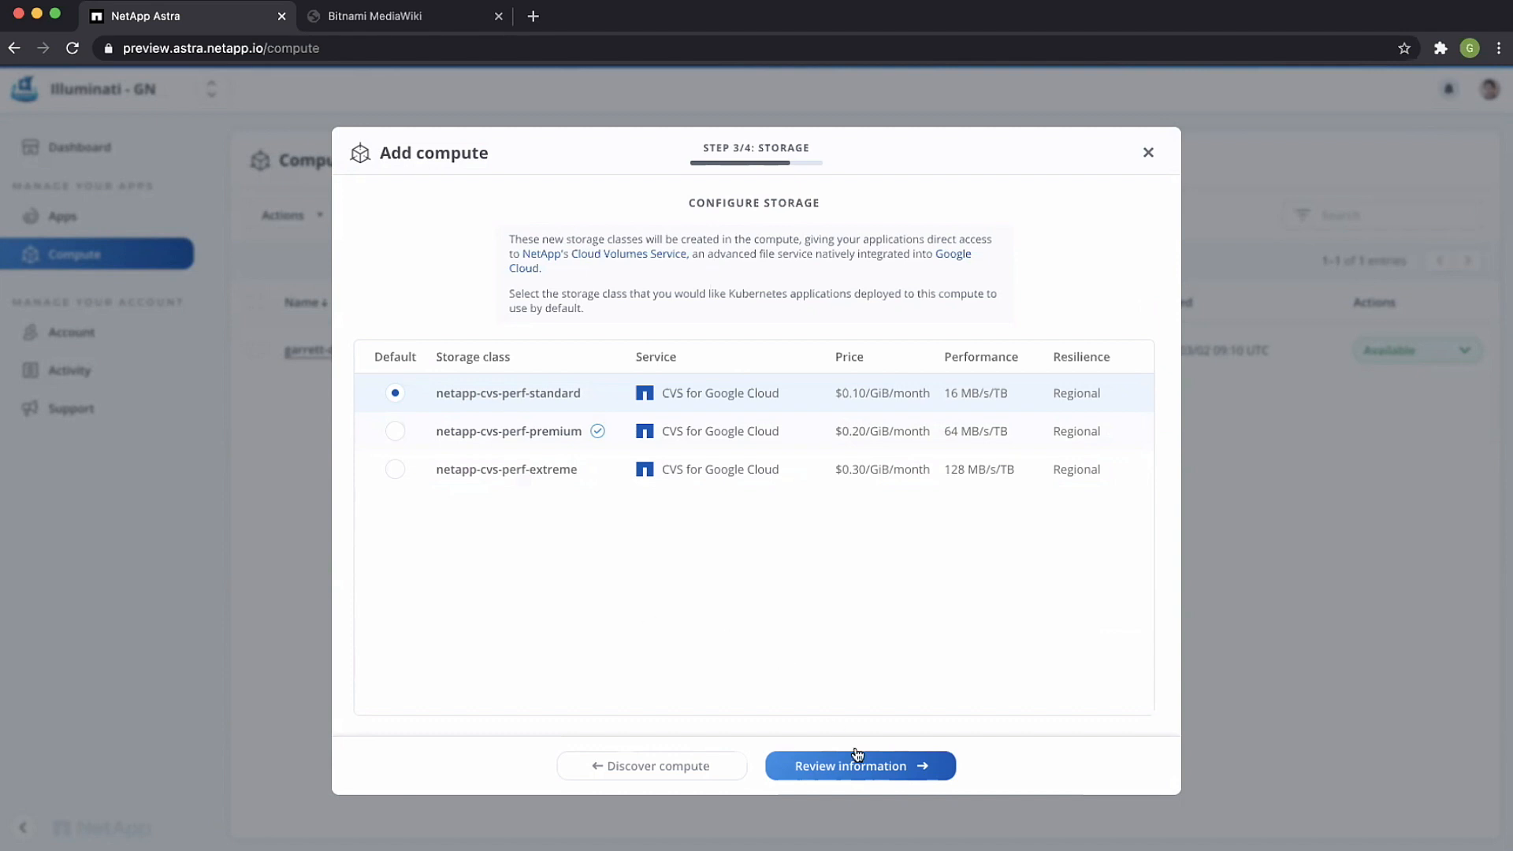
left_click(839, 768)
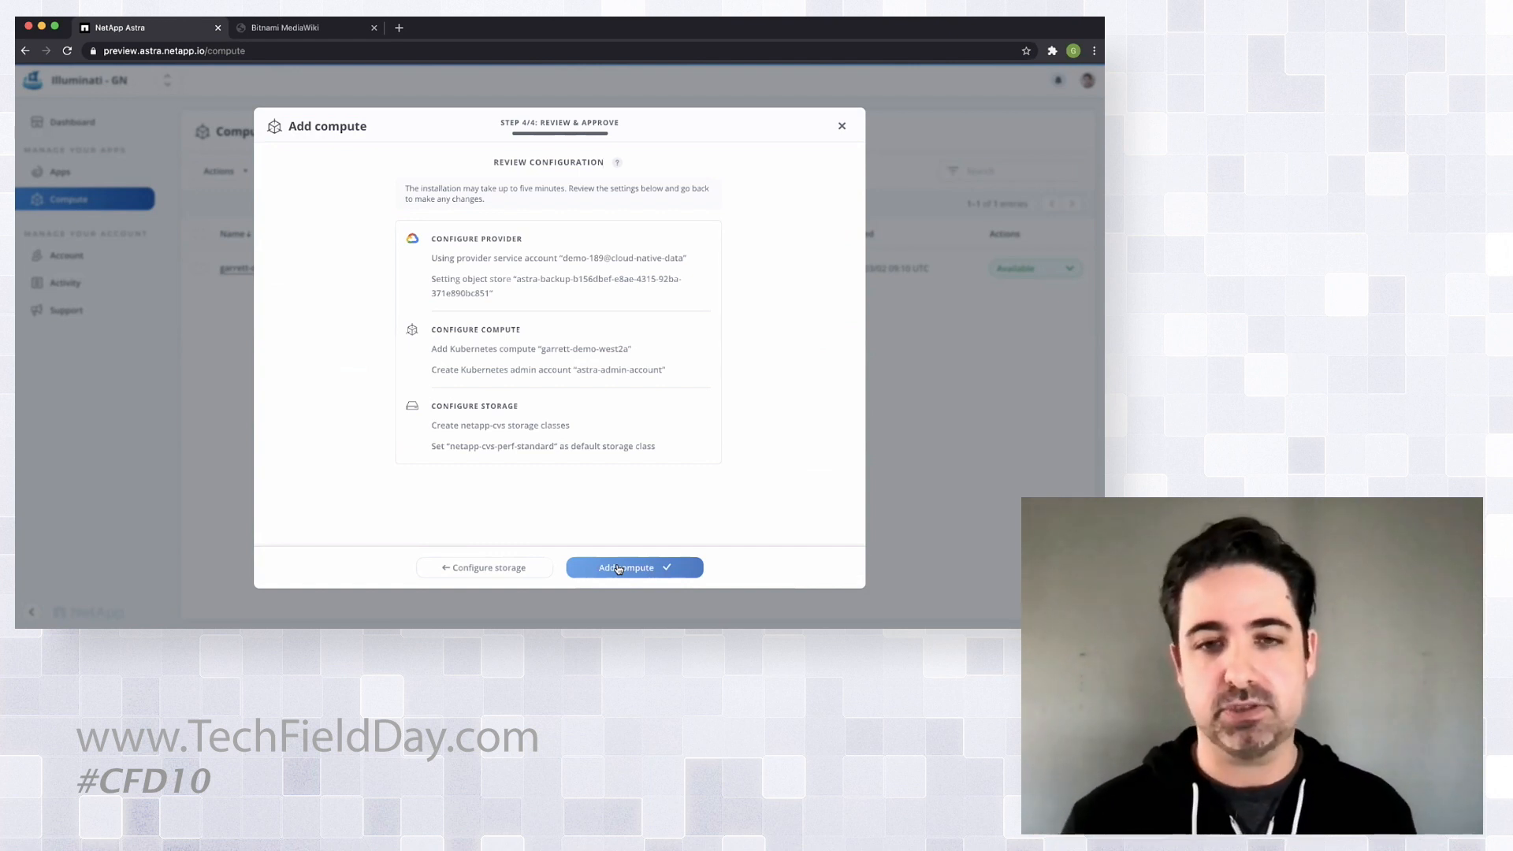
left_click(619, 568)
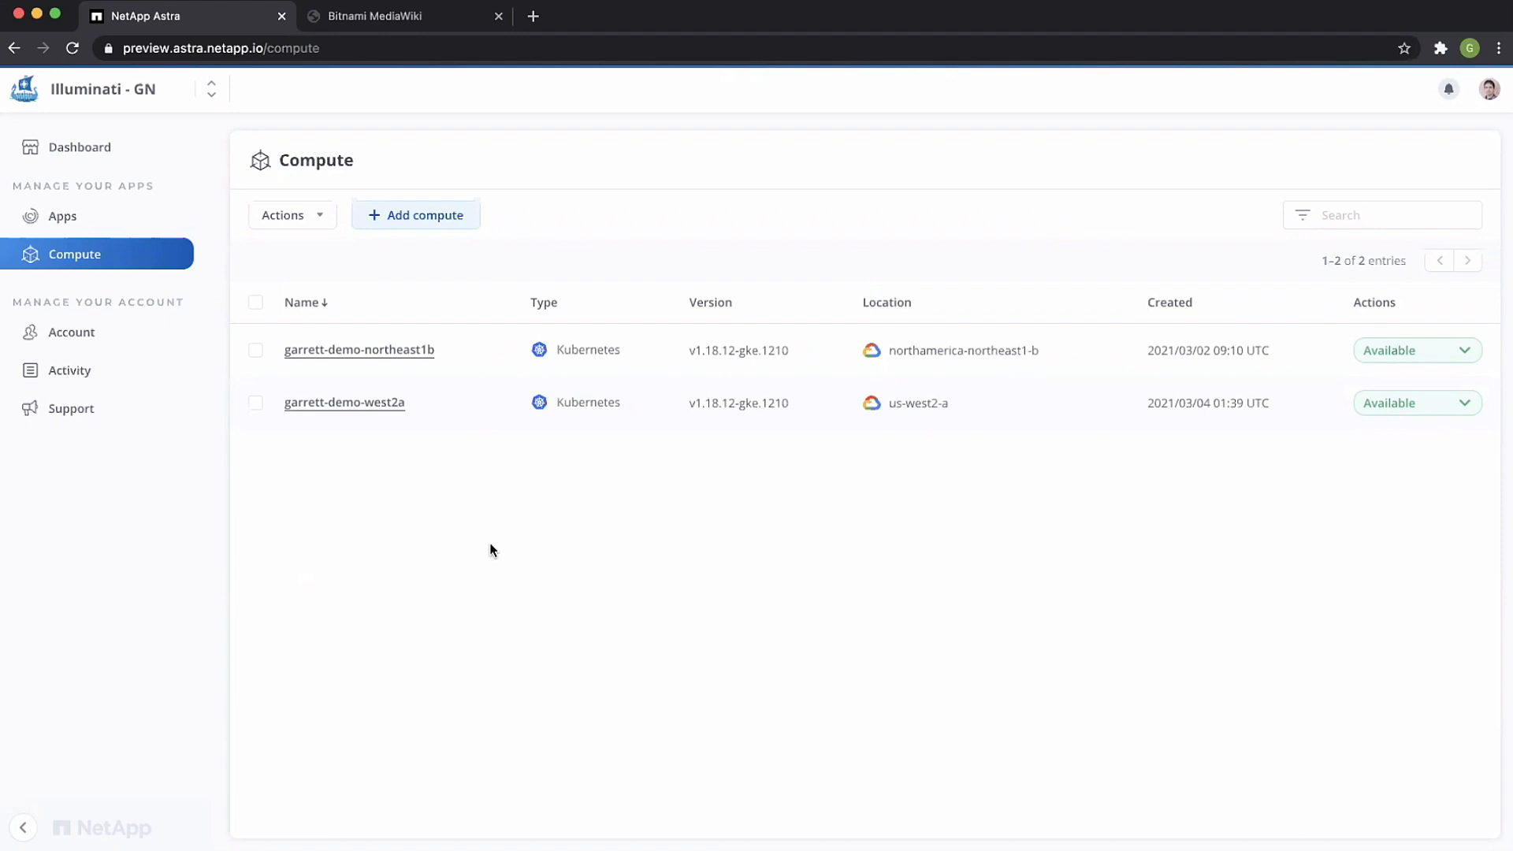
Step: Show the discovered apps, and switch to the Bitnami MediaWiki site and reload its main page
left_click(82, 221)
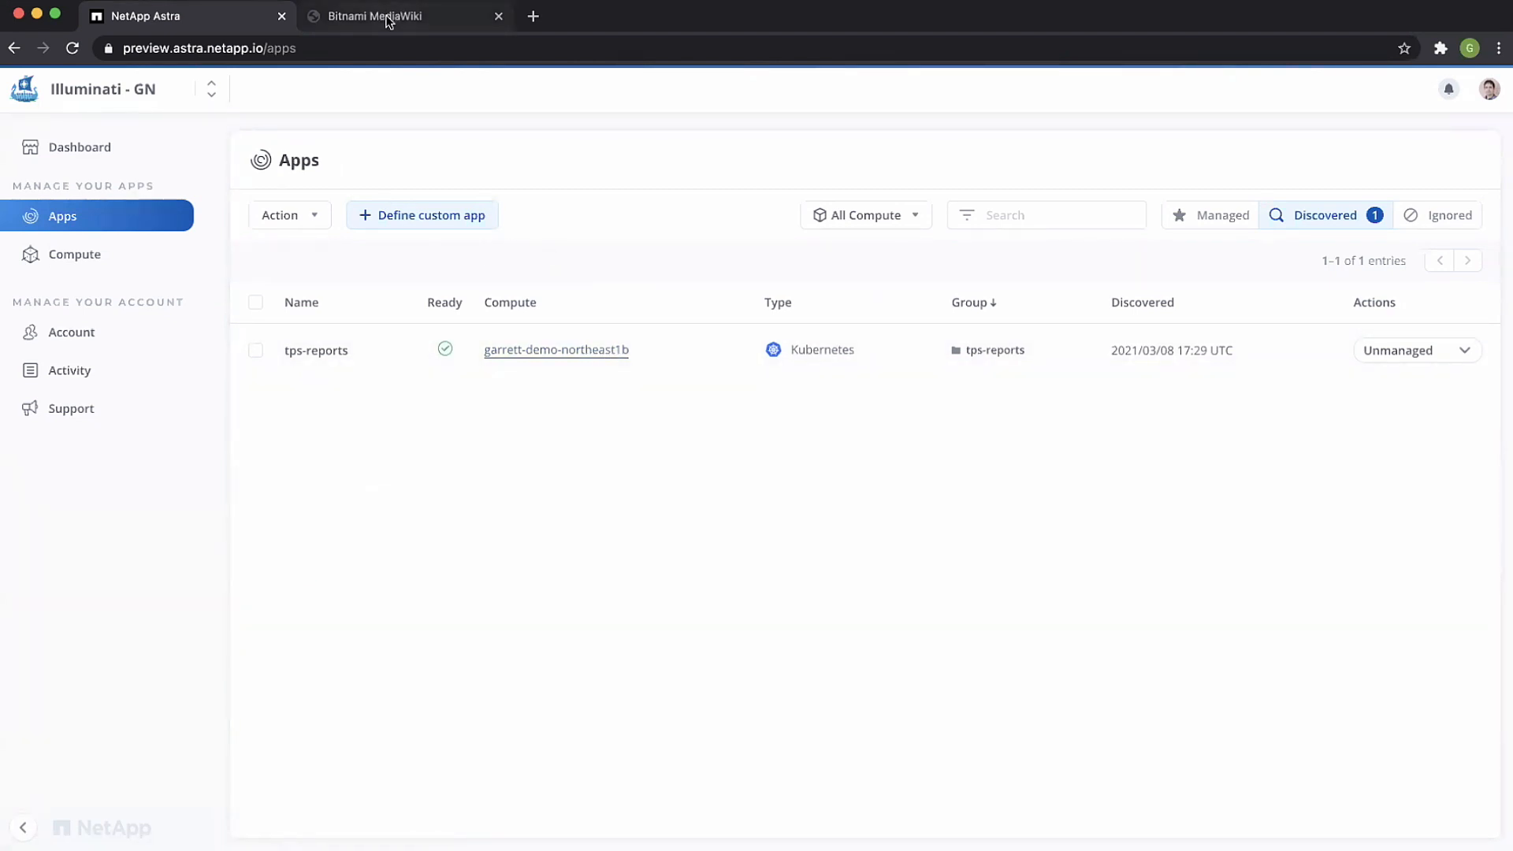
left_click(387, 18)
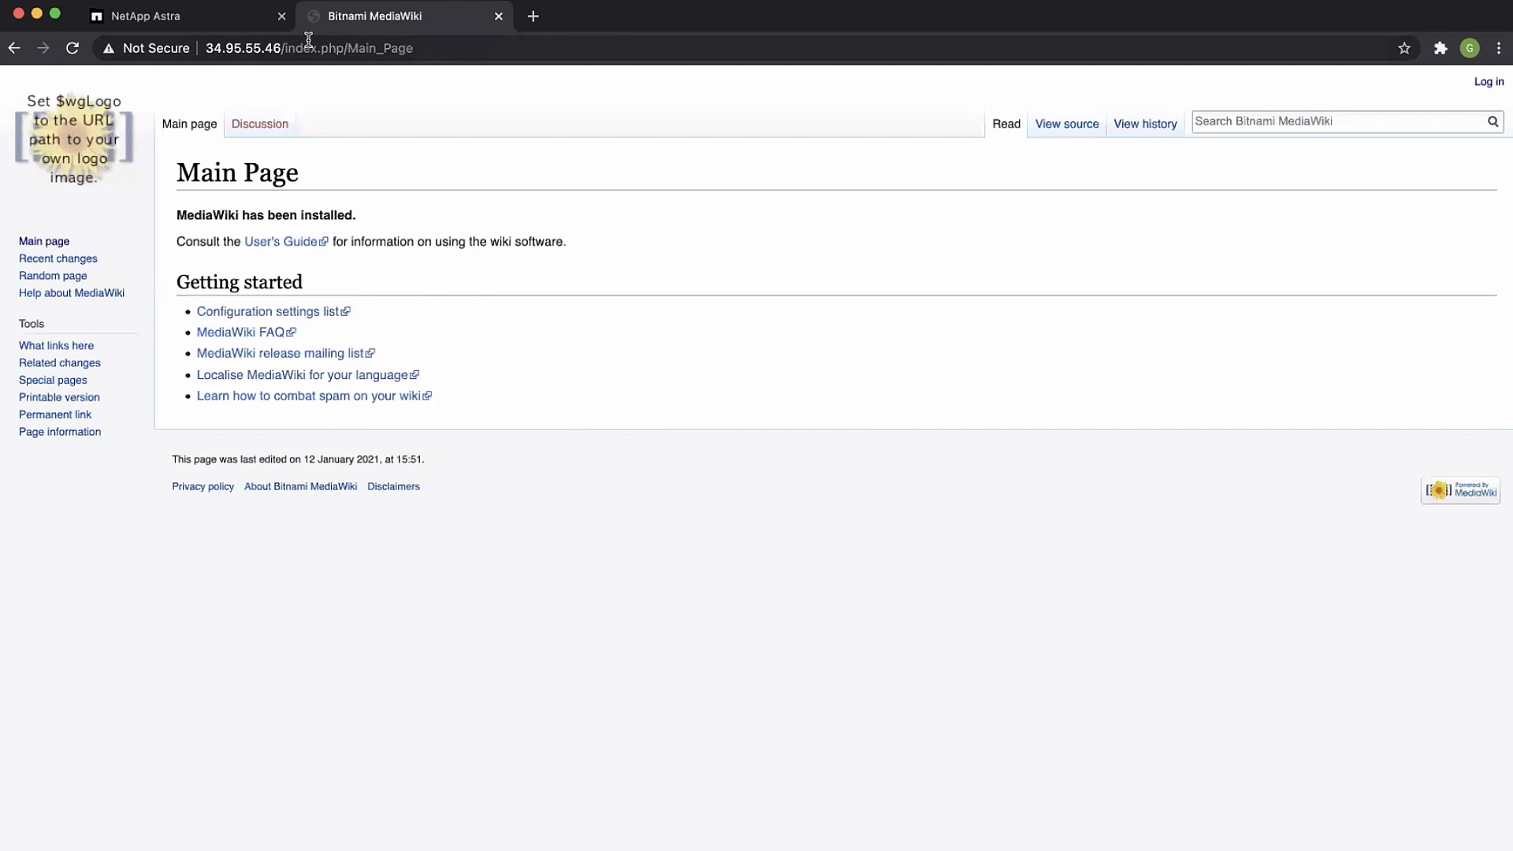
left_click(72, 49)
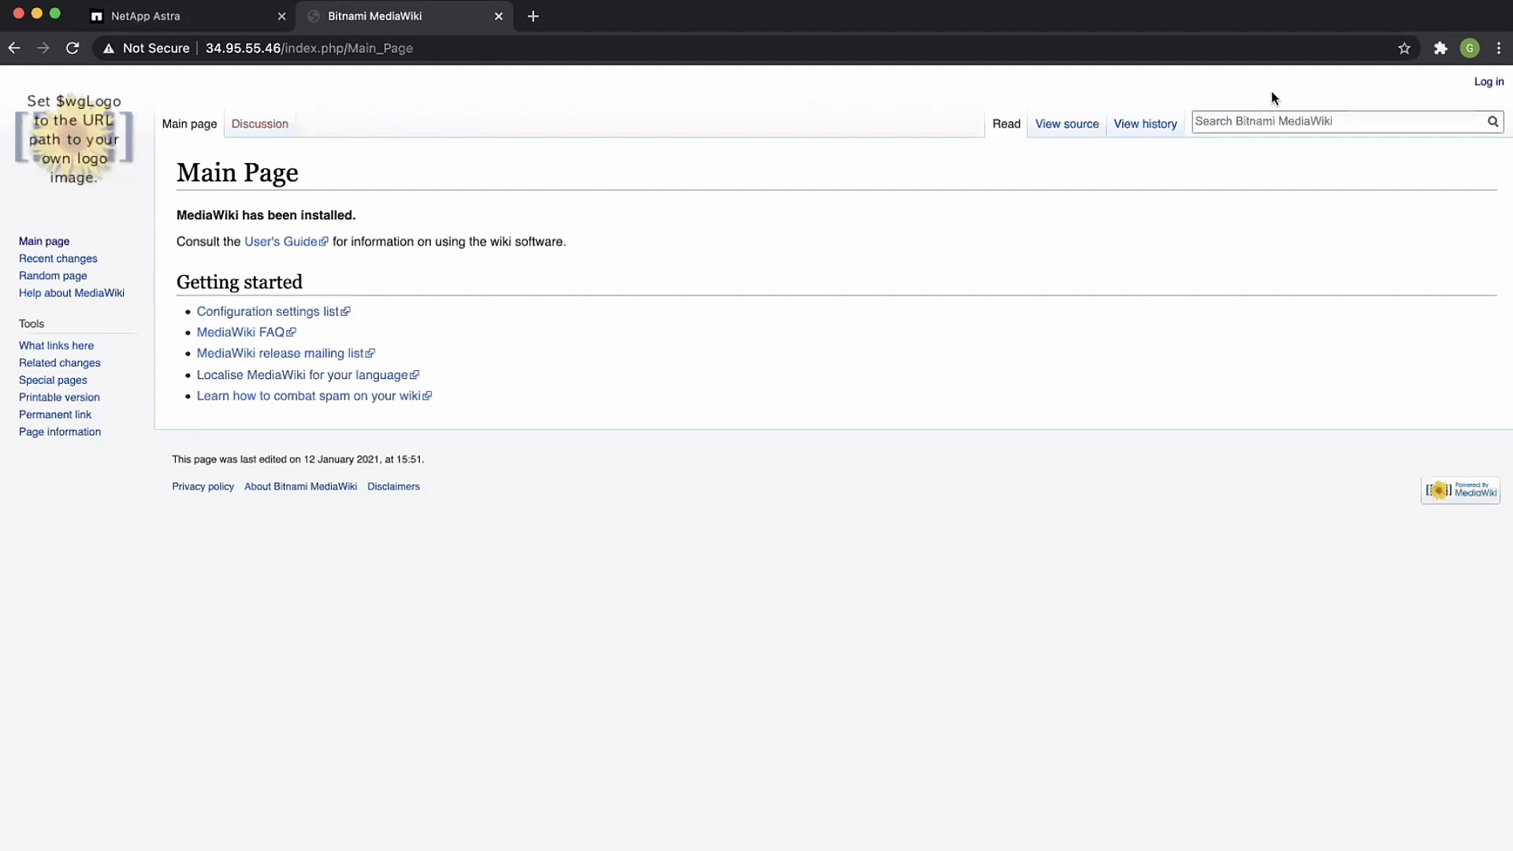
Step: Log in to the wiki with the username and account password
left_click(1488, 82)
type("•••••")
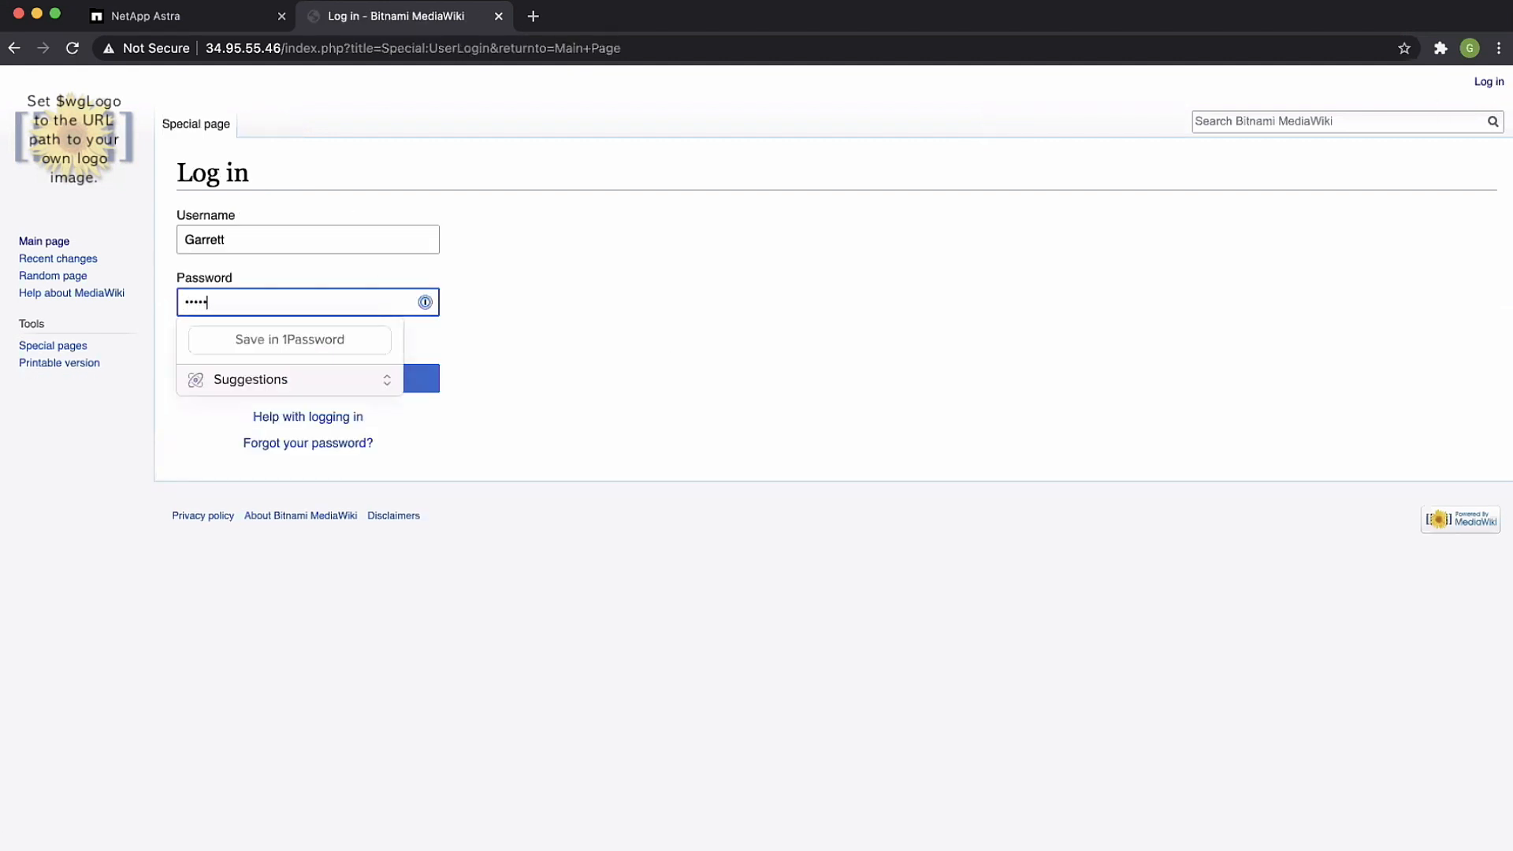
key("Return")
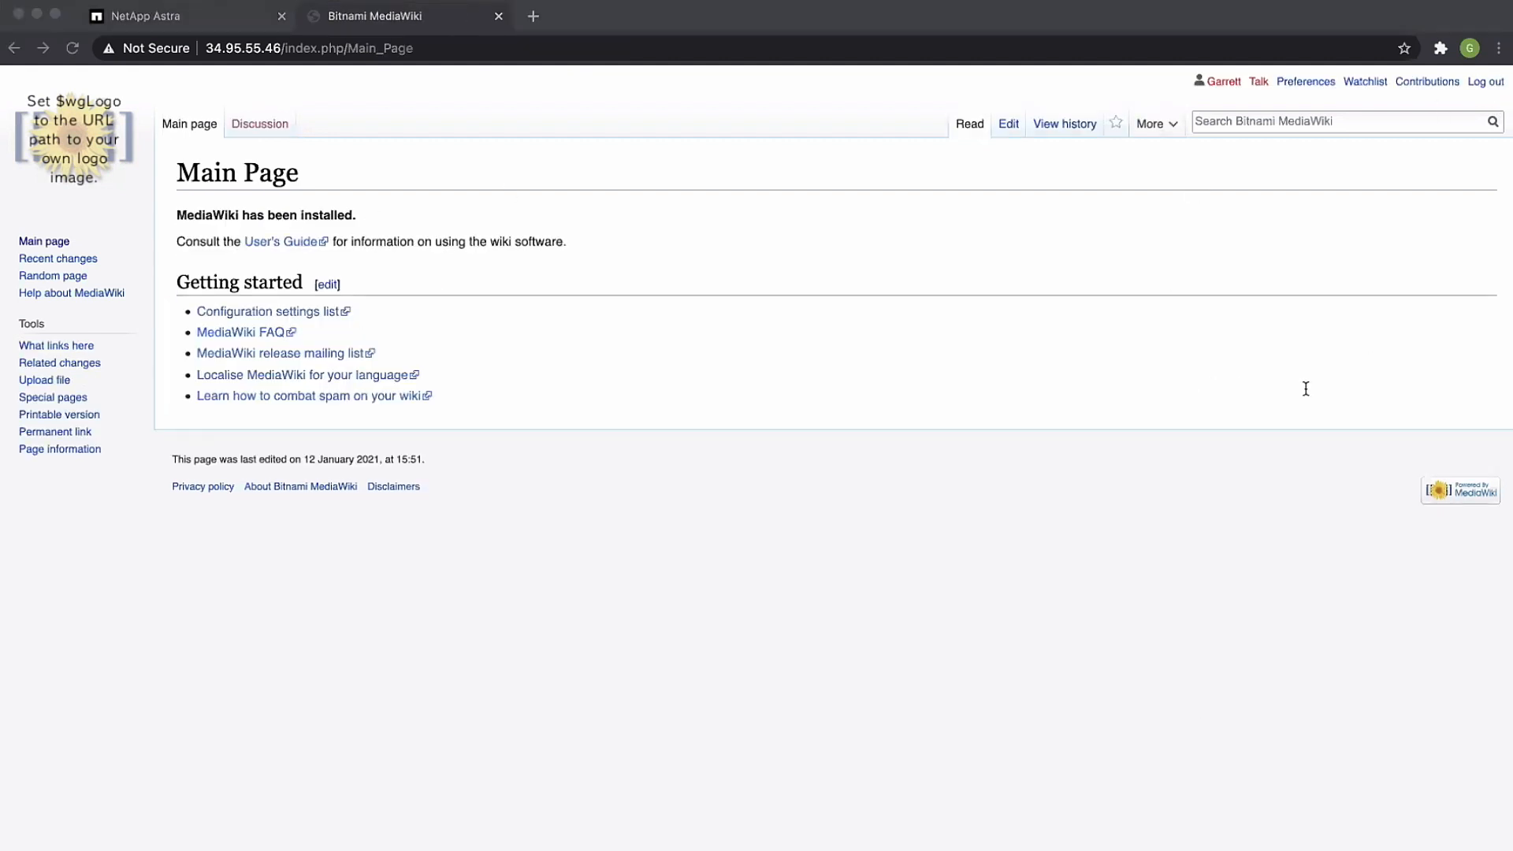
Step: Replace the entire wiki Main Page content with [[File:Cloud field day vert-300x300.jpg]] and save the changes
left_click(1008, 124)
key("ctrl+a")
type("[[File:Cloud field day vert.-230x295.jpg]]")
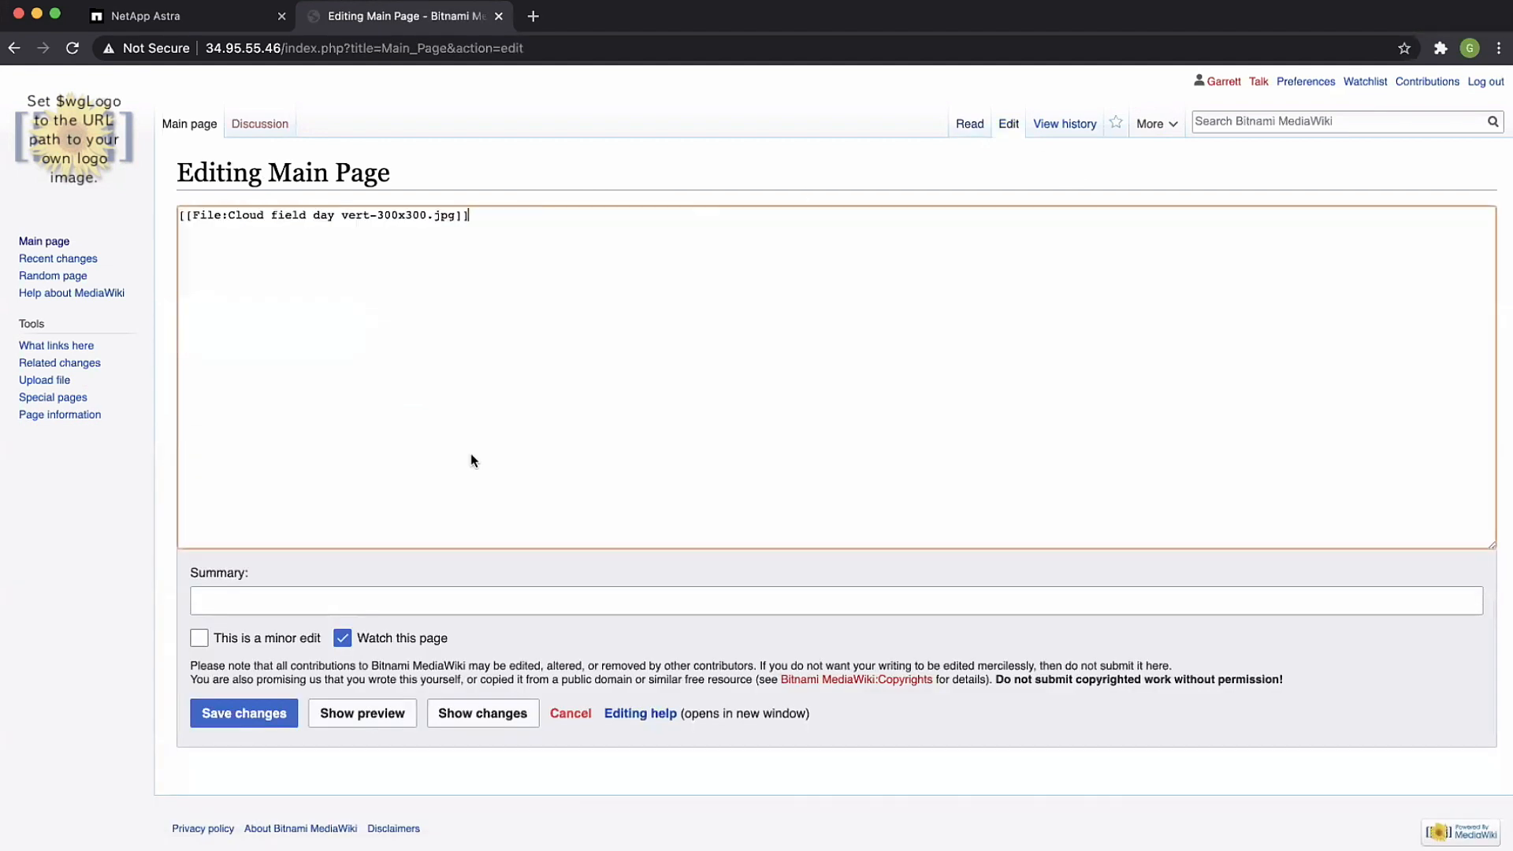
left_click(258, 717)
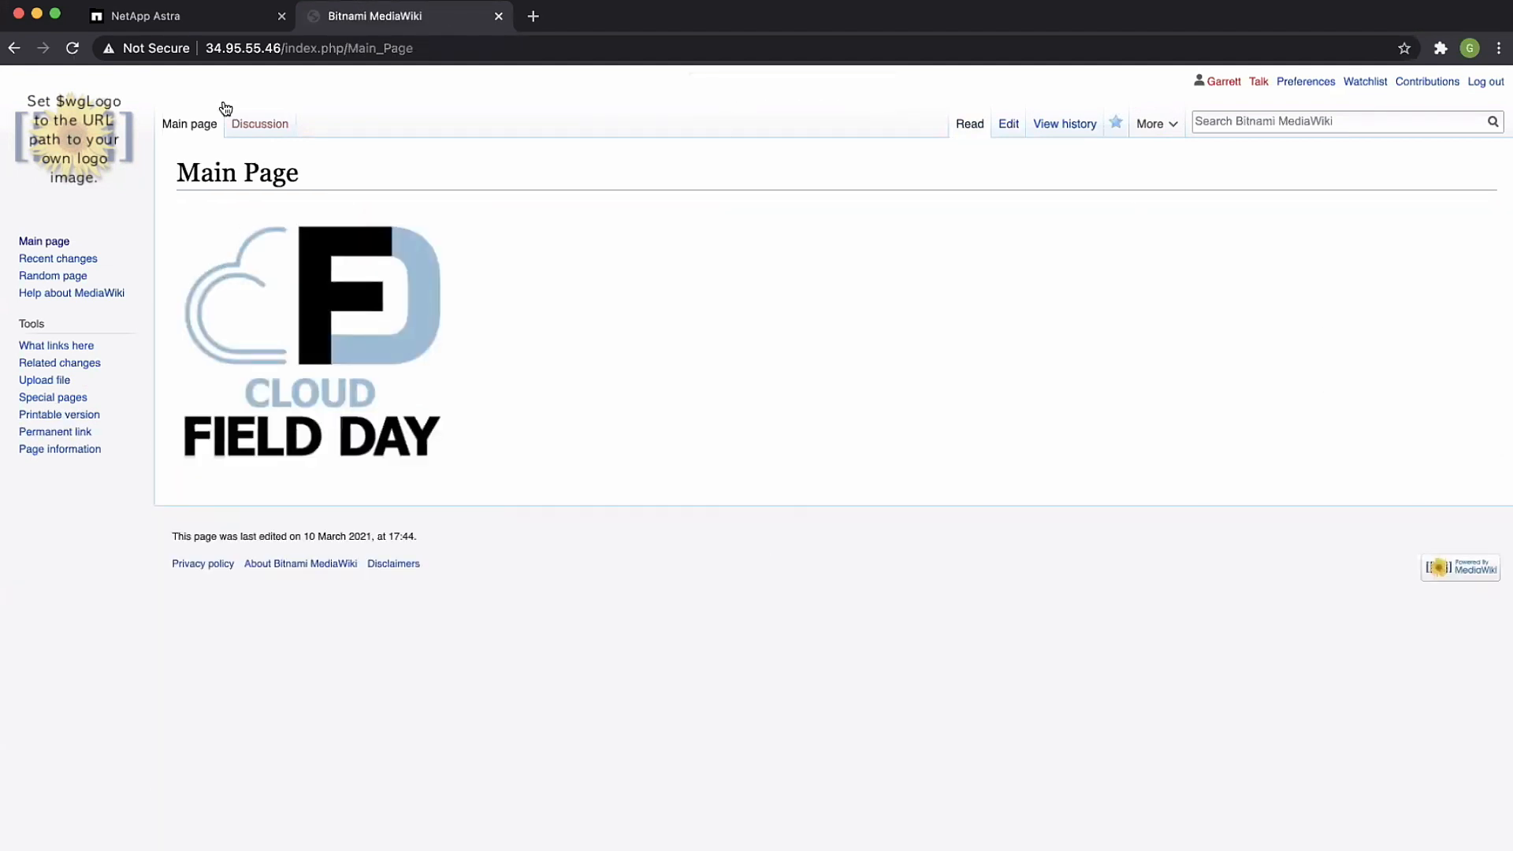
Step: Switch back to NetApp Astra, put the discovered tps-reports app under management, and show the managed apps
left_click(186, 17)
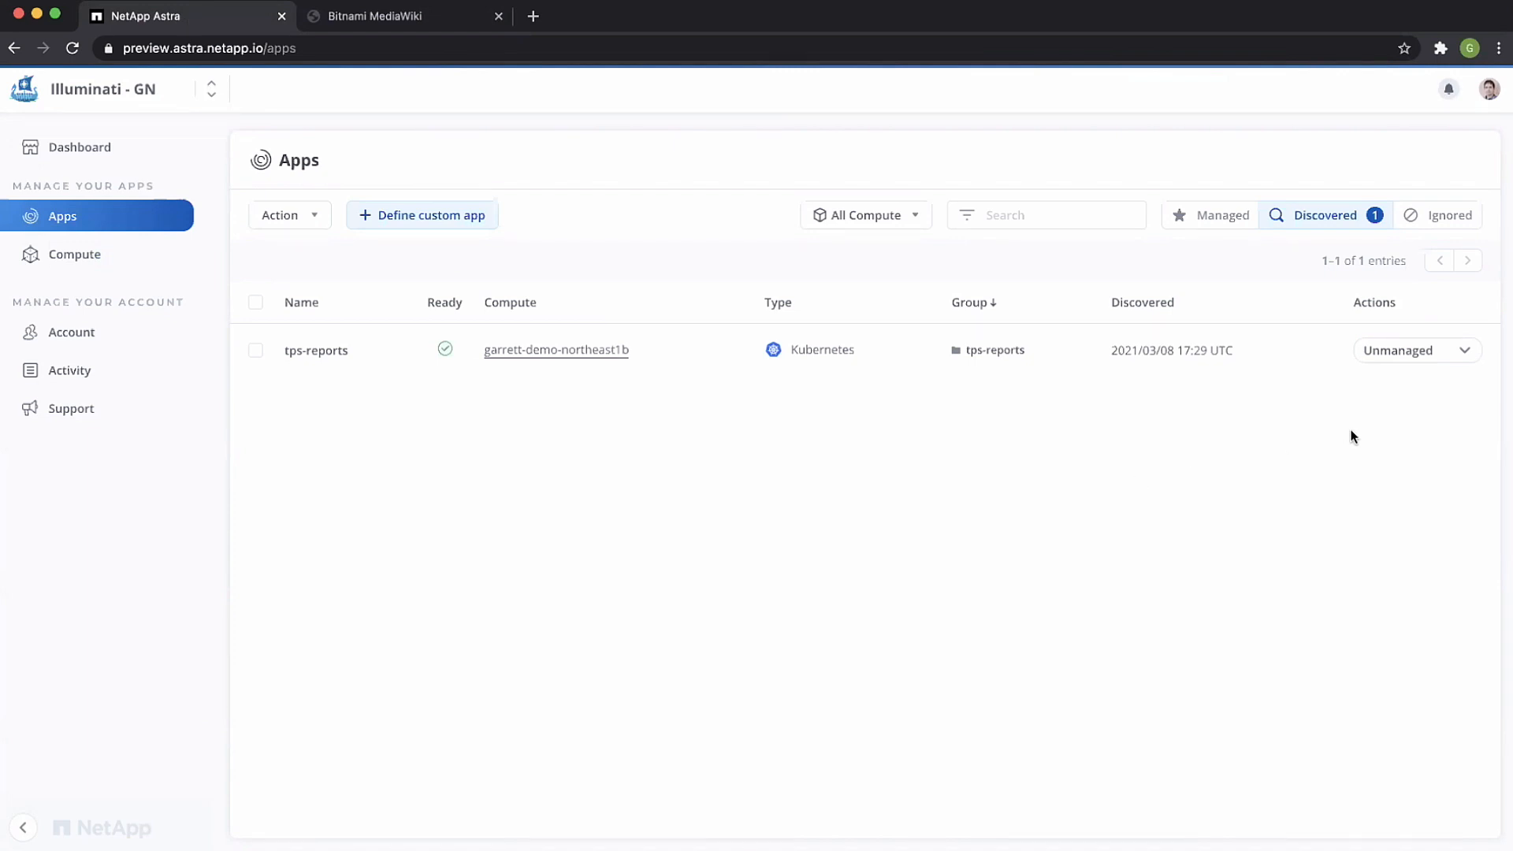
left_click(1405, 352)
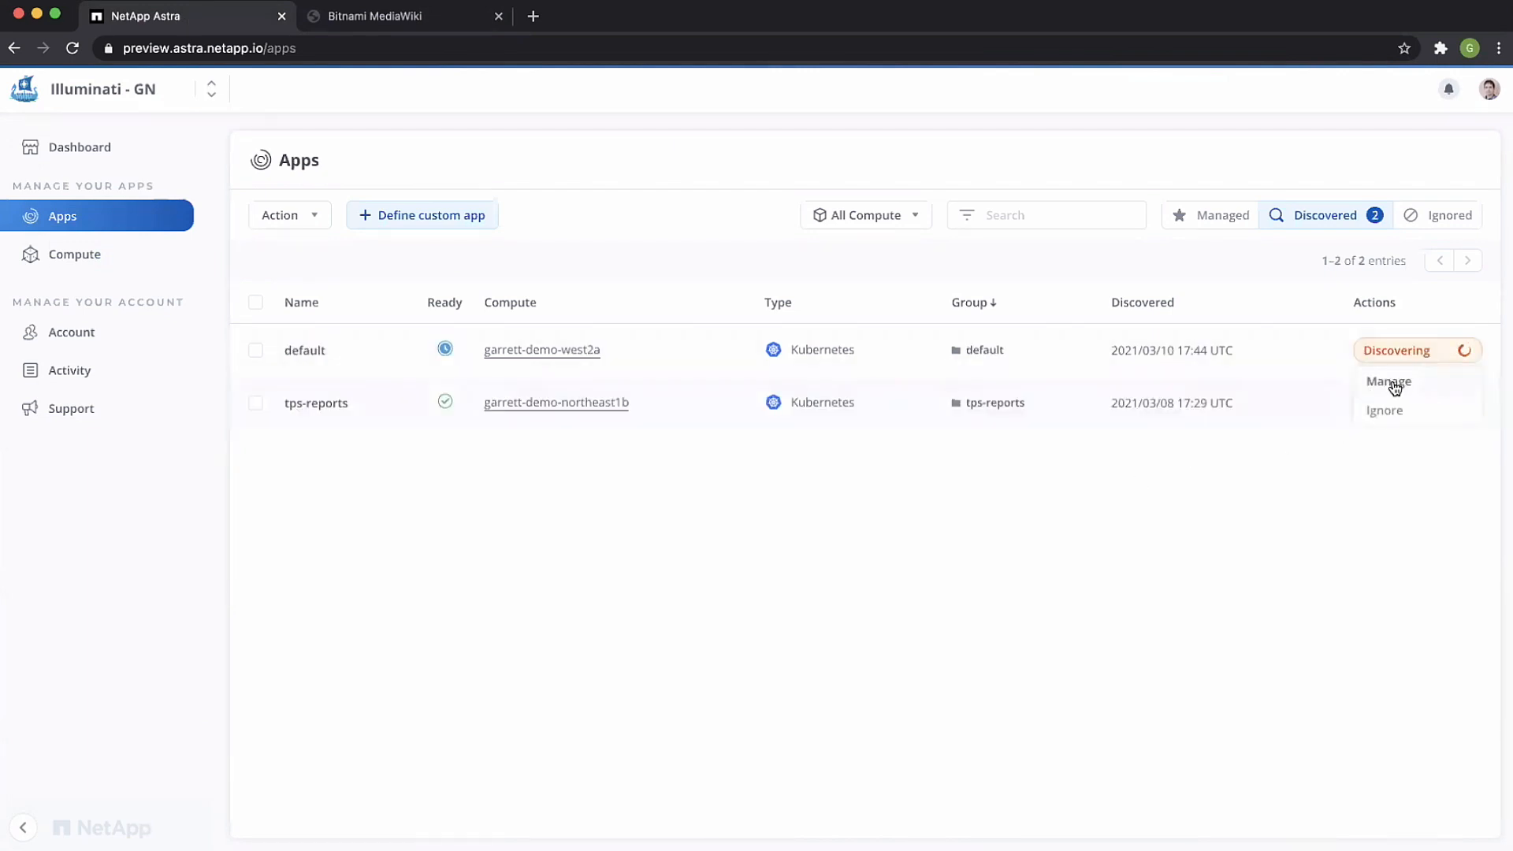
left_click(1360, 512)
left_click(1400, 406)
left_click(1385, 436)
left_click(1212, 222)
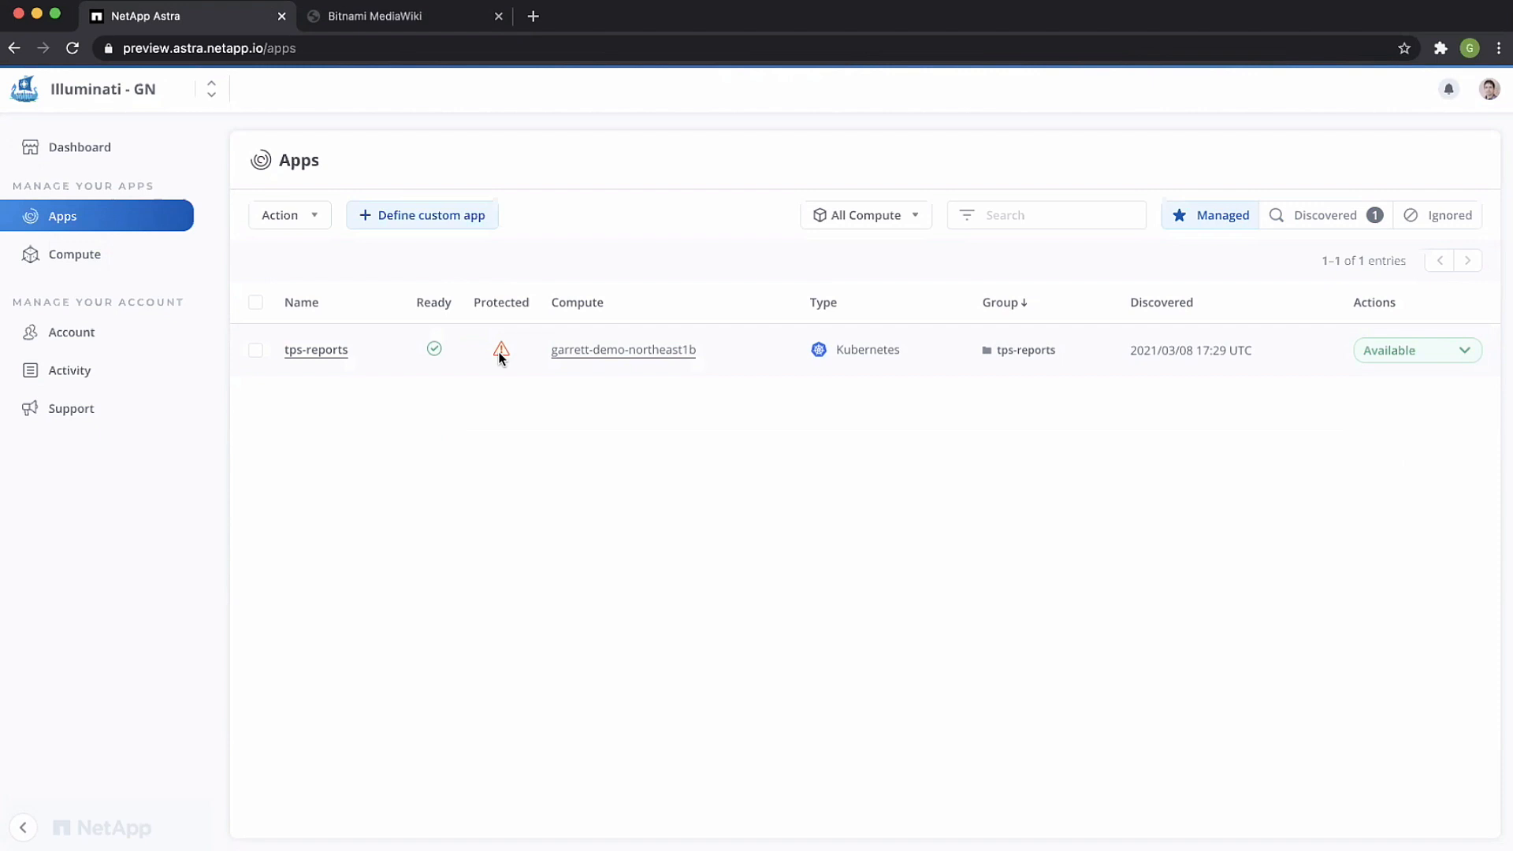
left_click(1423, 352)
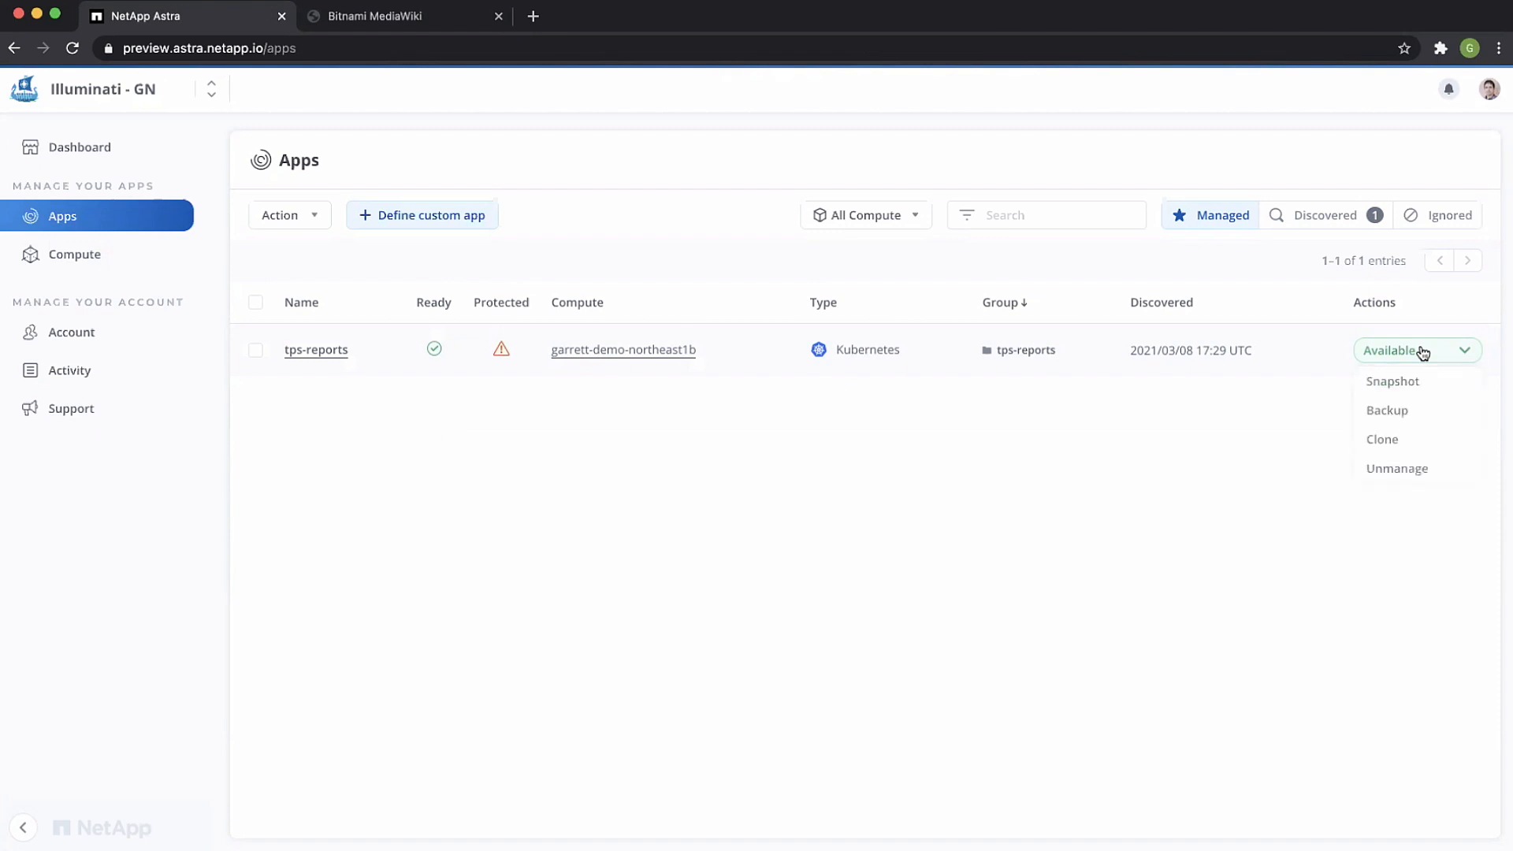
left_click(1400, 446)
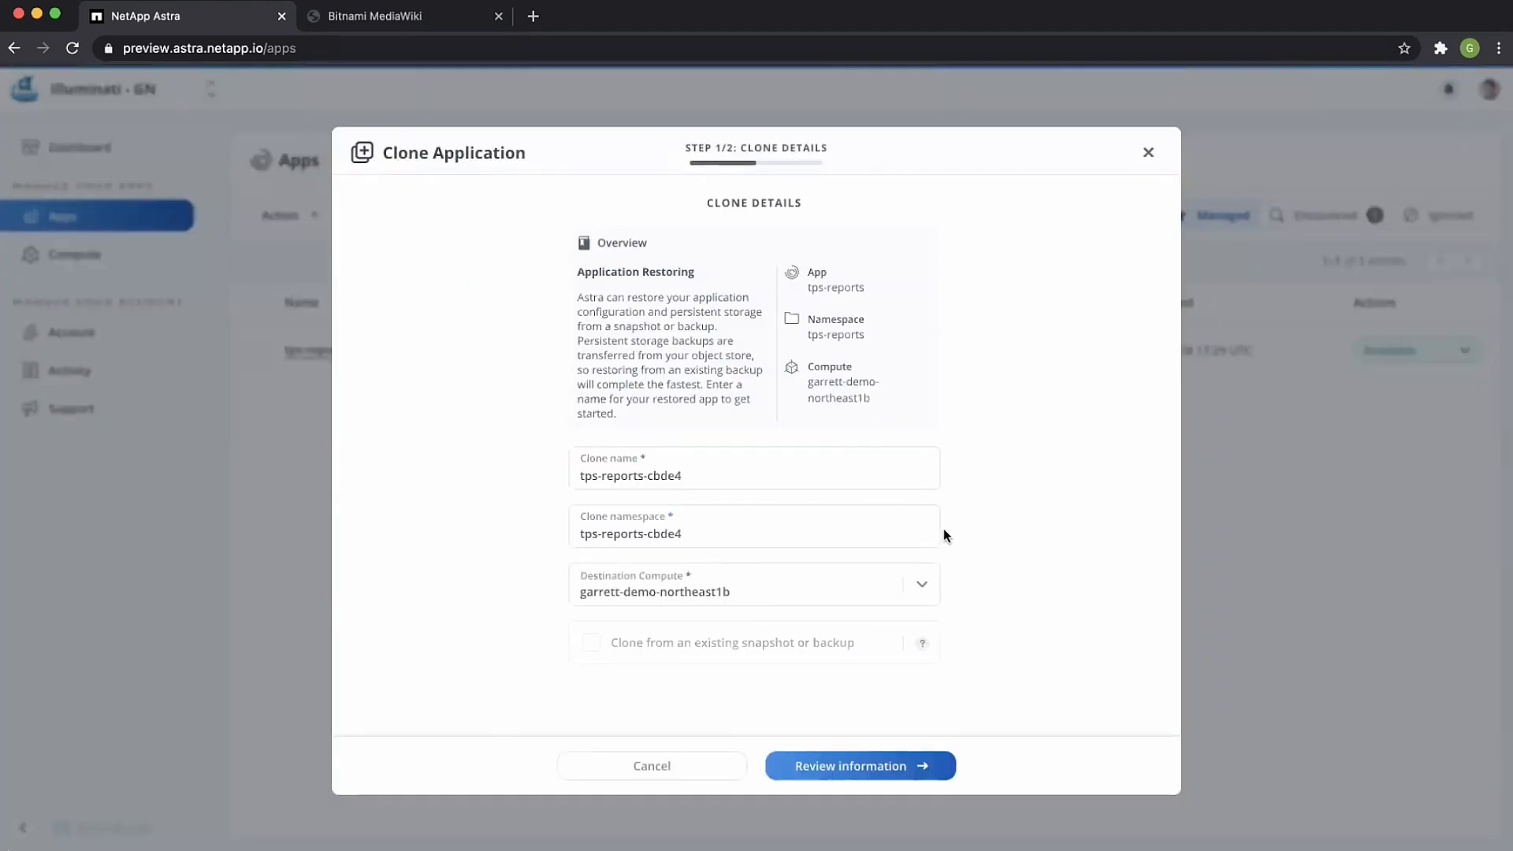
left_click(644, 475)
key("super+shift+Right")
key("BackSpace")
key("Tab")
key("Right")
key("BackSpace")
key("BackSpace")
key("BackSpace")
key("BackSpace")
key("BackSpace")
key("BackSpace")
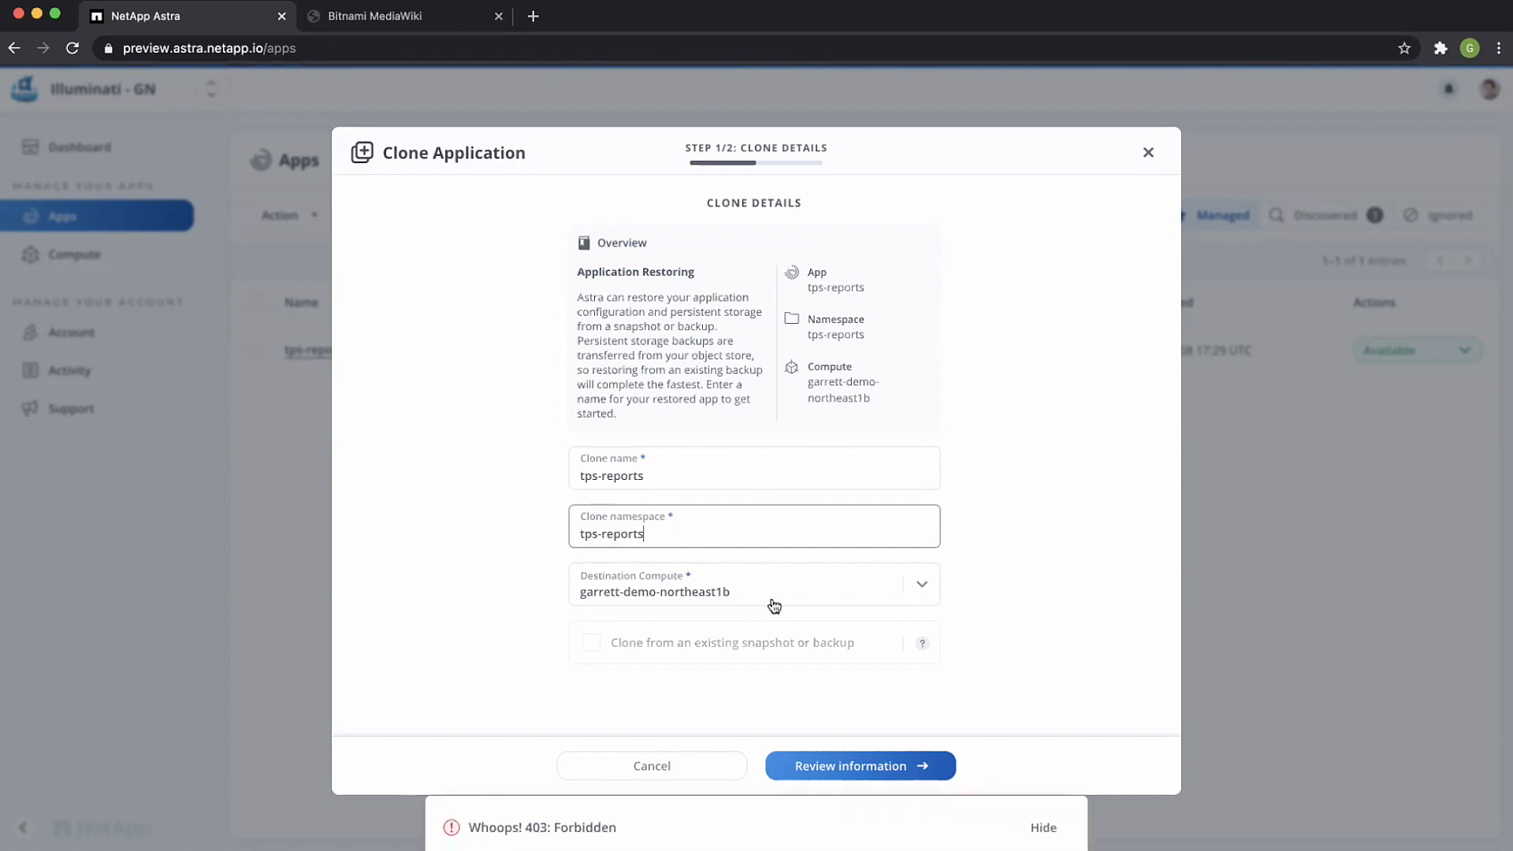
left_click(1042, 825)
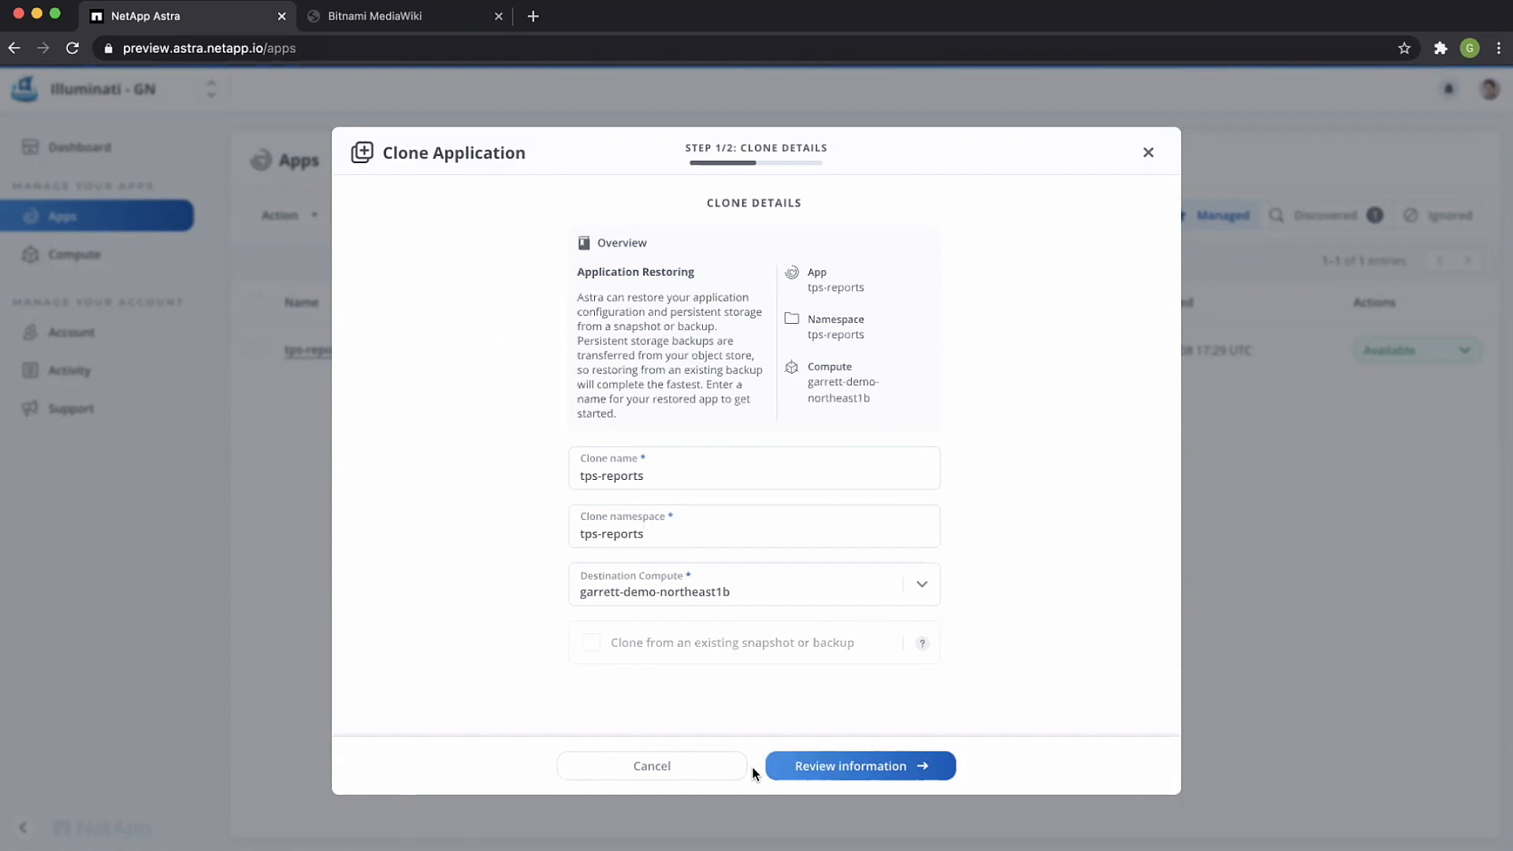
left_click(688, 771)
Step: Clone the tps-reports app to the us-west2-a demo cluster, keeping the suggested clone name and namespace
left_click(1422, 352)
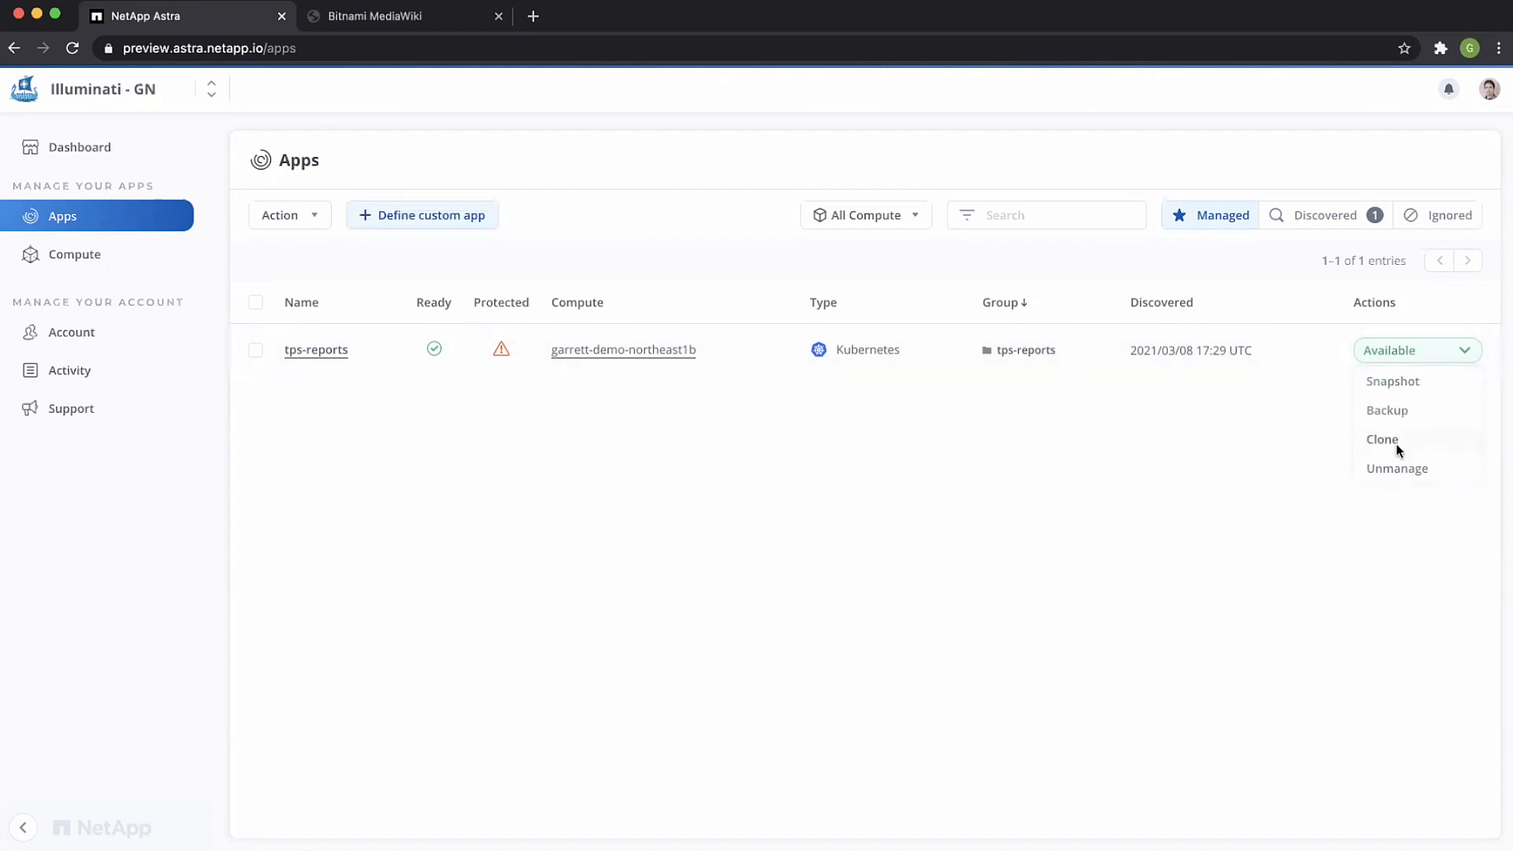
left_click(1396, 443)
left_click(712, 606)
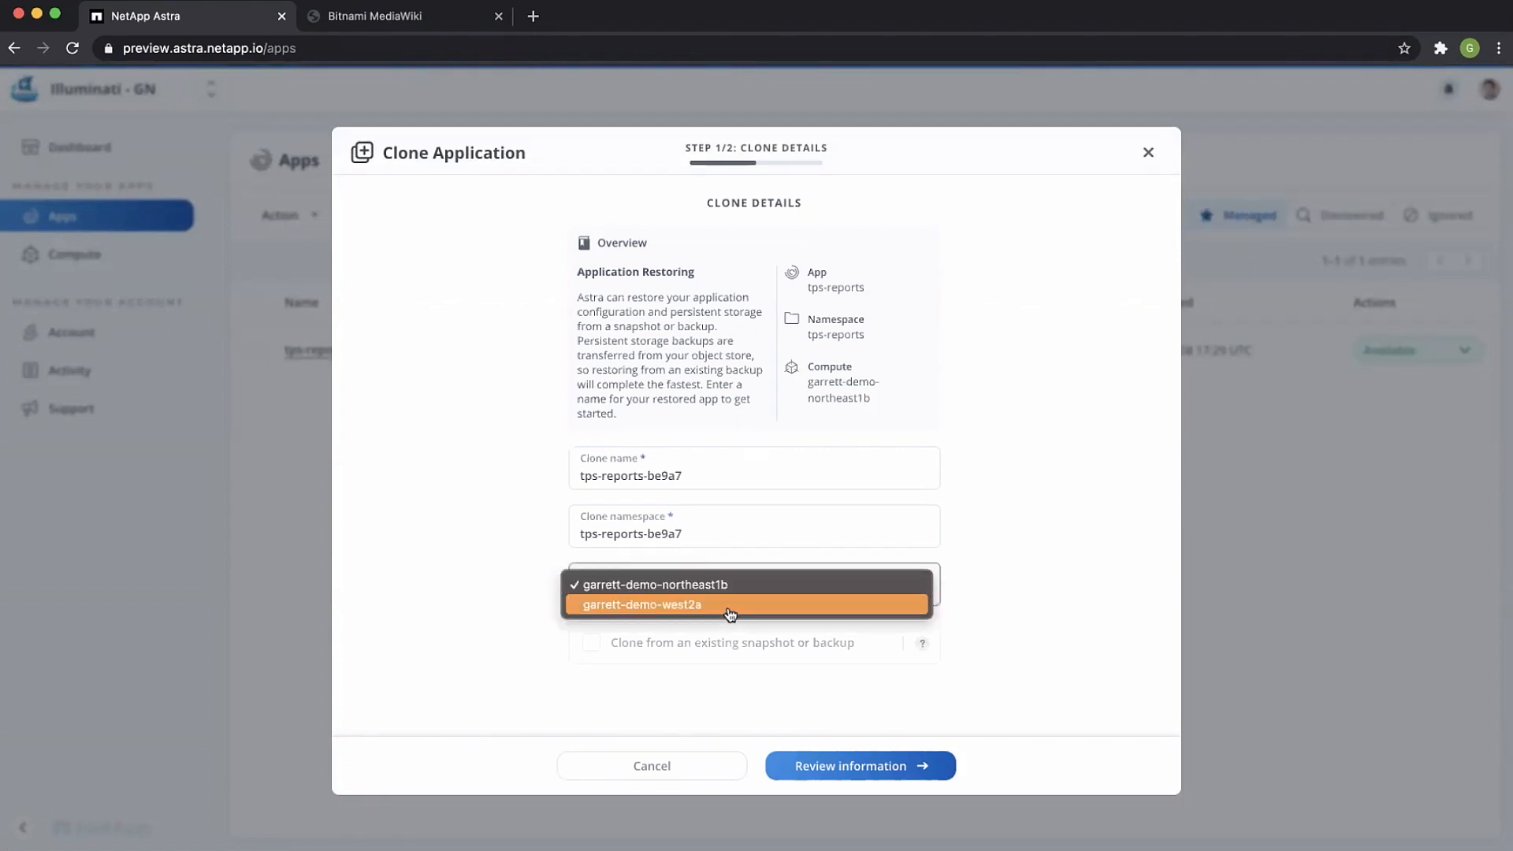
left_click(694, 602)
left_click(867, 766)
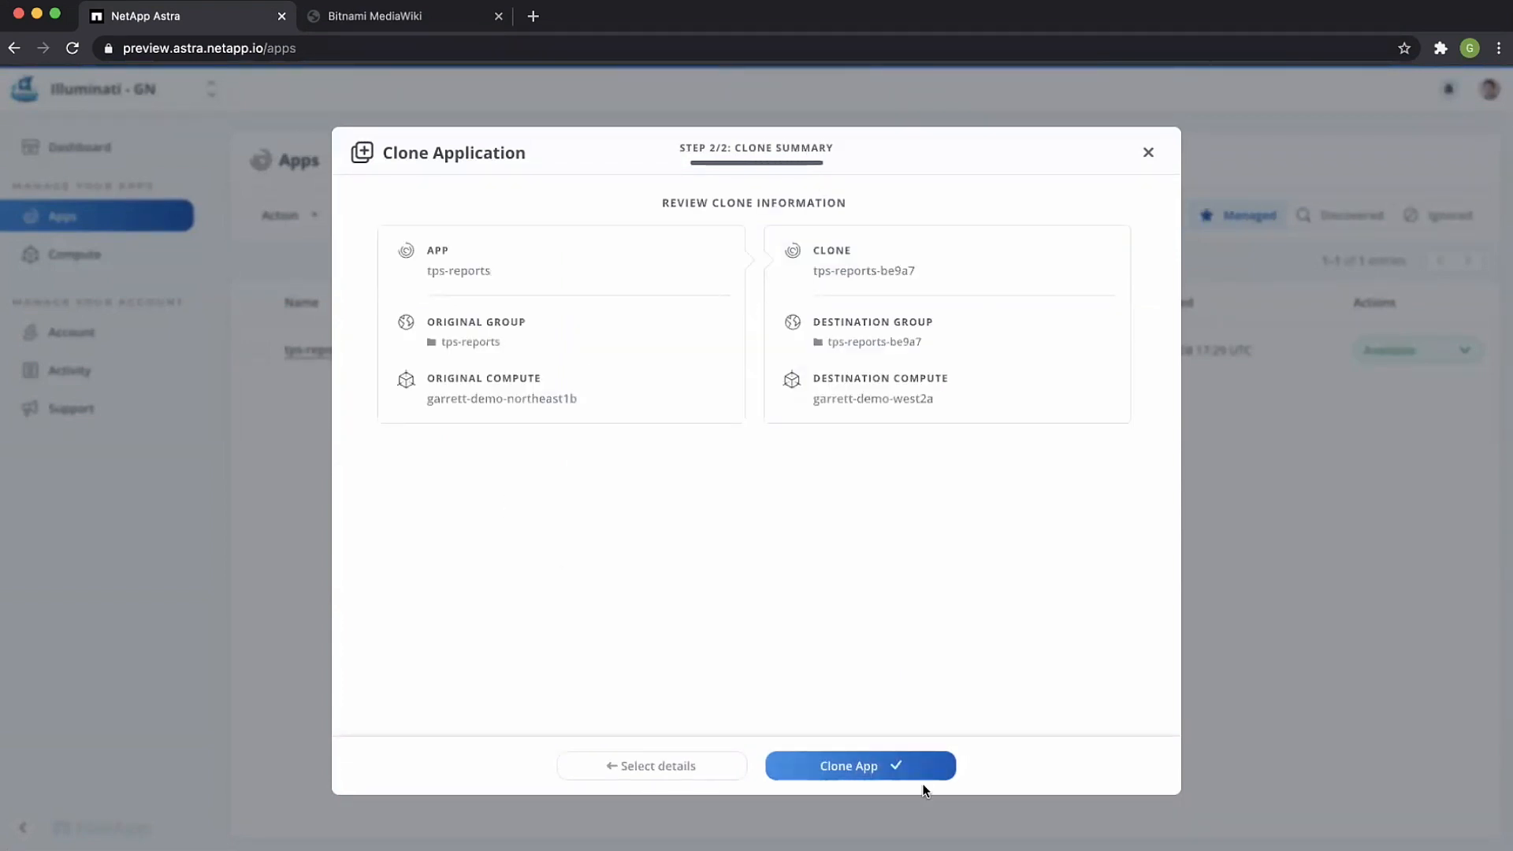
left_click(873, 762)
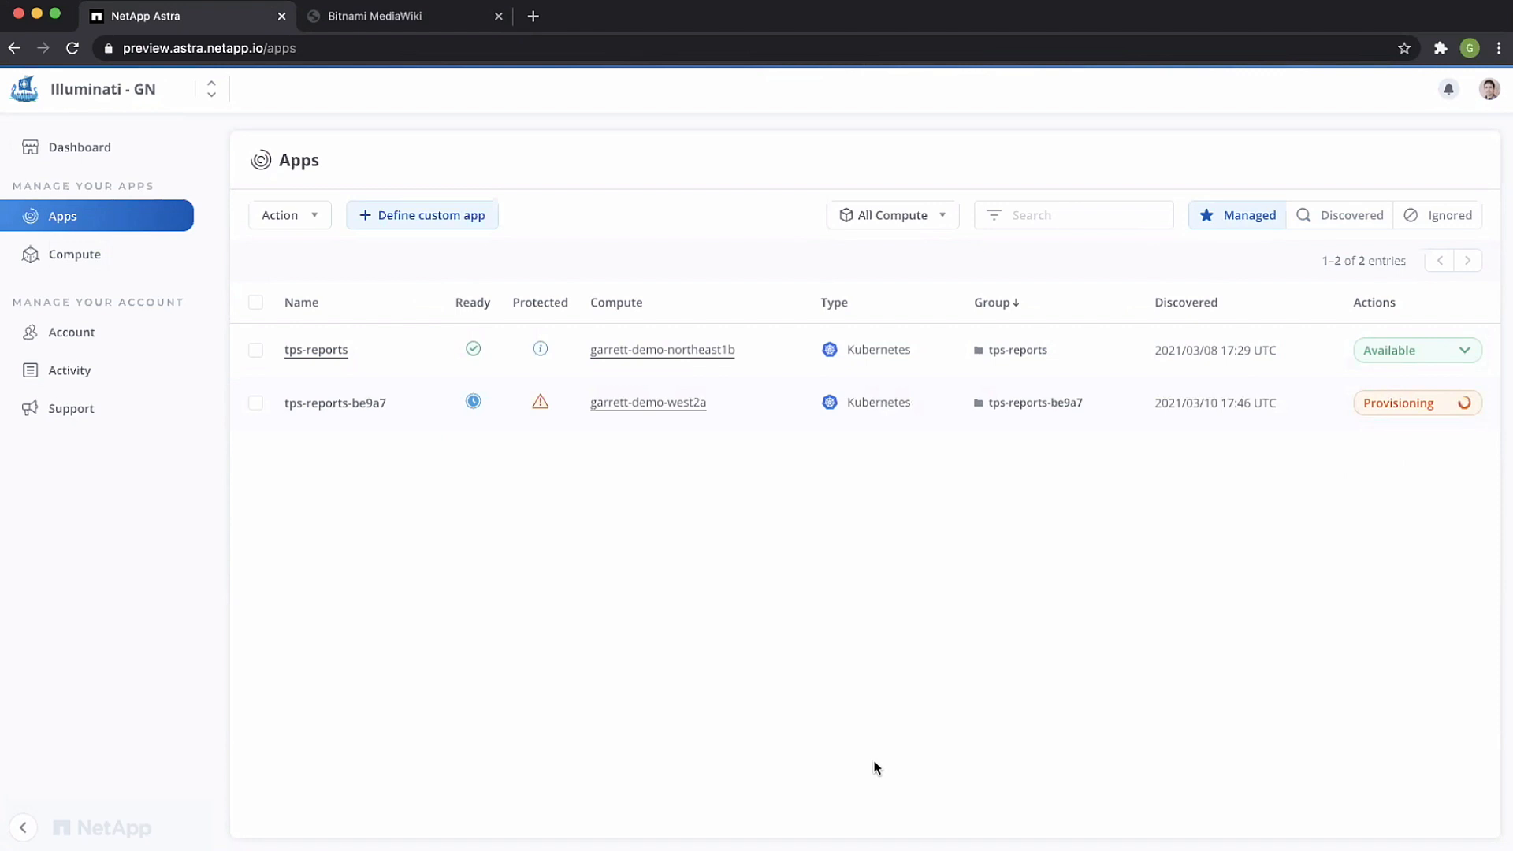
Step: Open the original tps-reports app's details and examine its list of Kubernetes resources
left_click(326, 351)
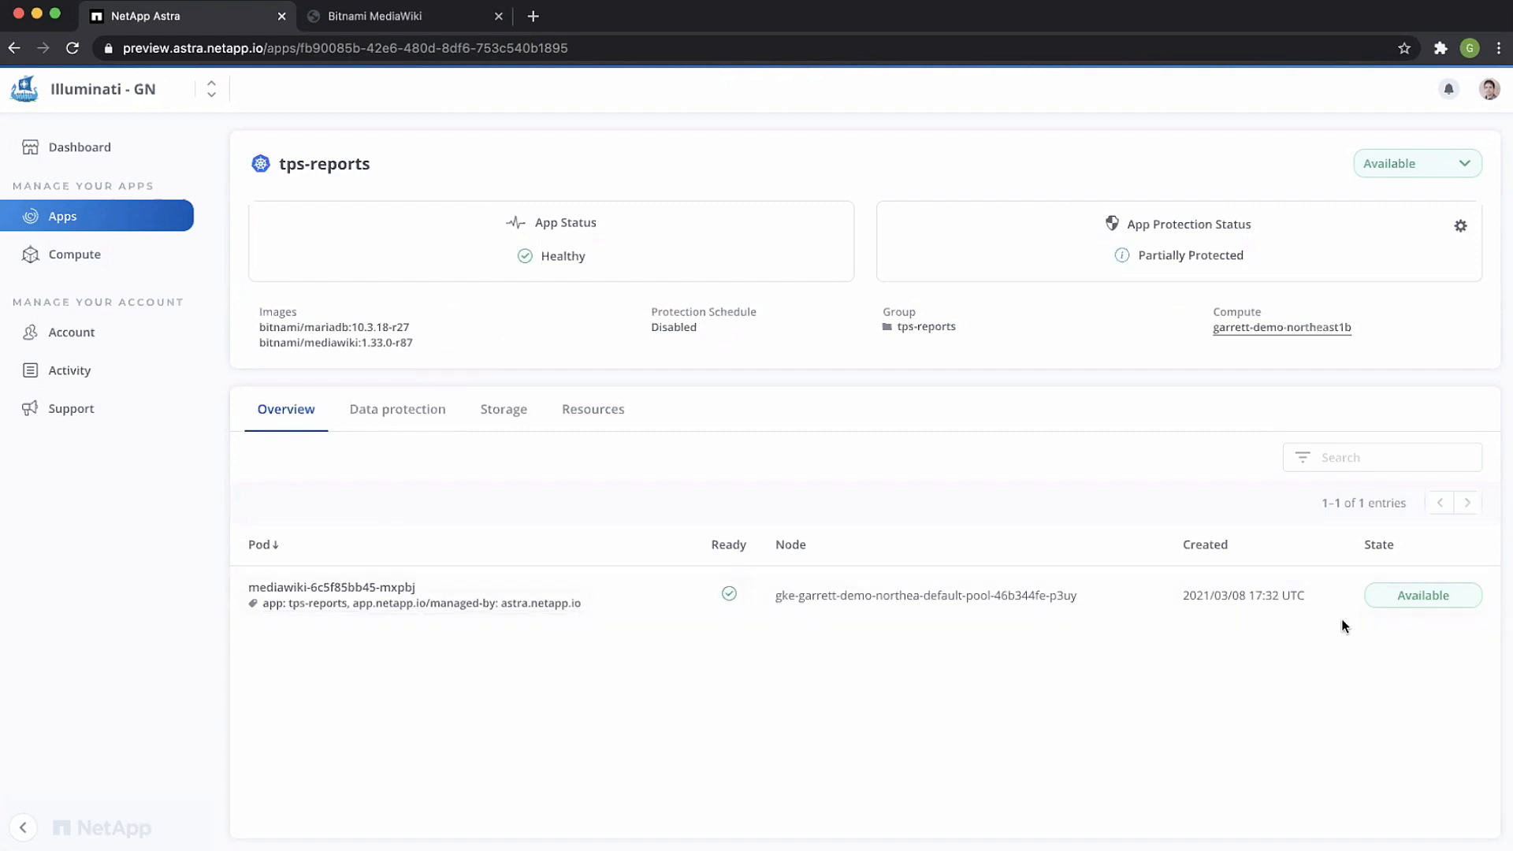
left_click(603, 410)
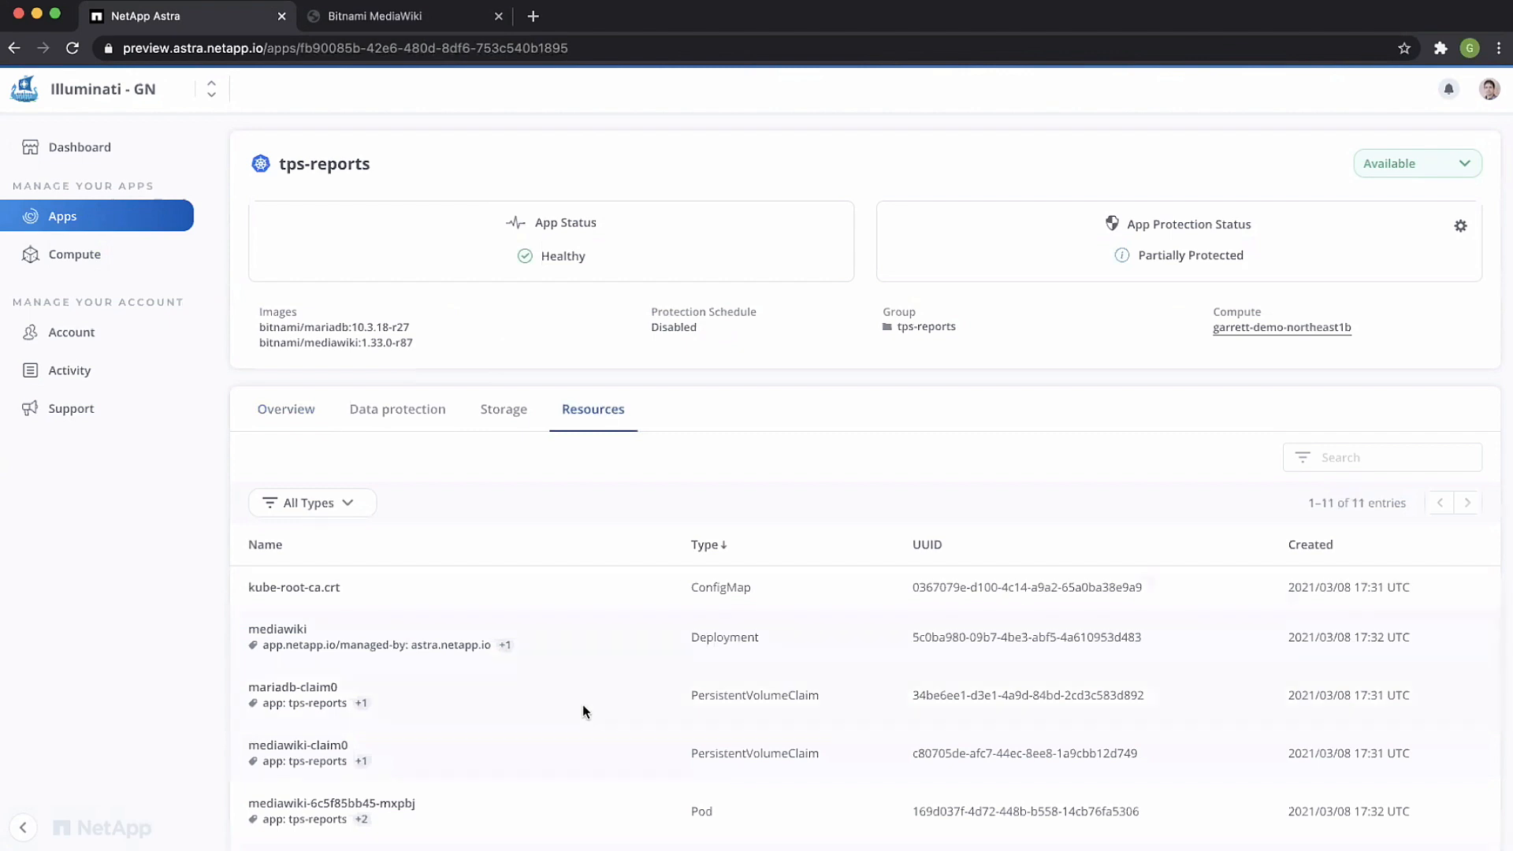
scroll(597, 643, "down", 4)
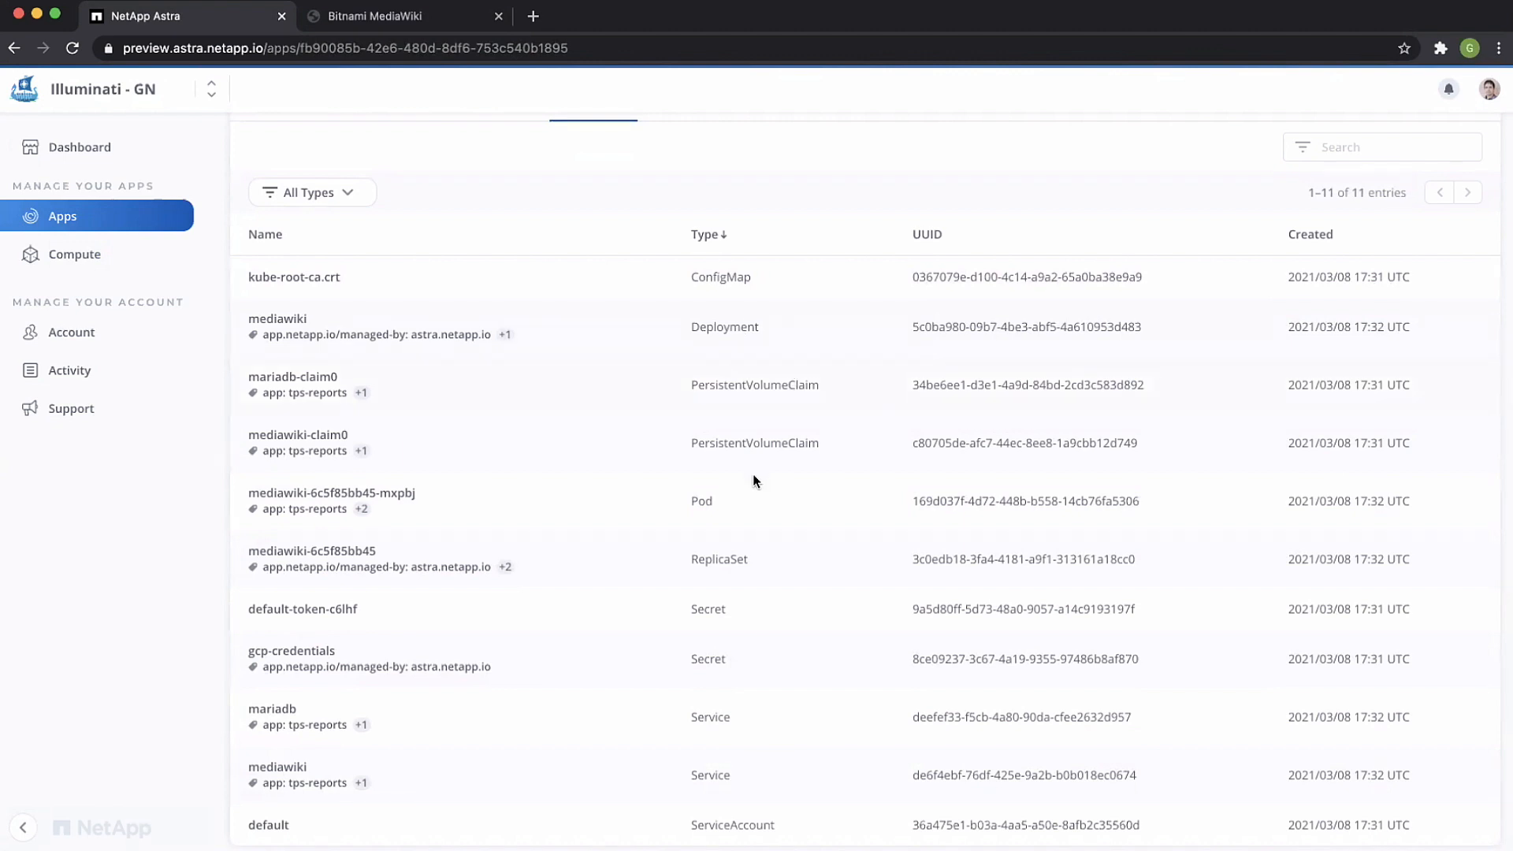
scroll(753, 474, "down", 1)
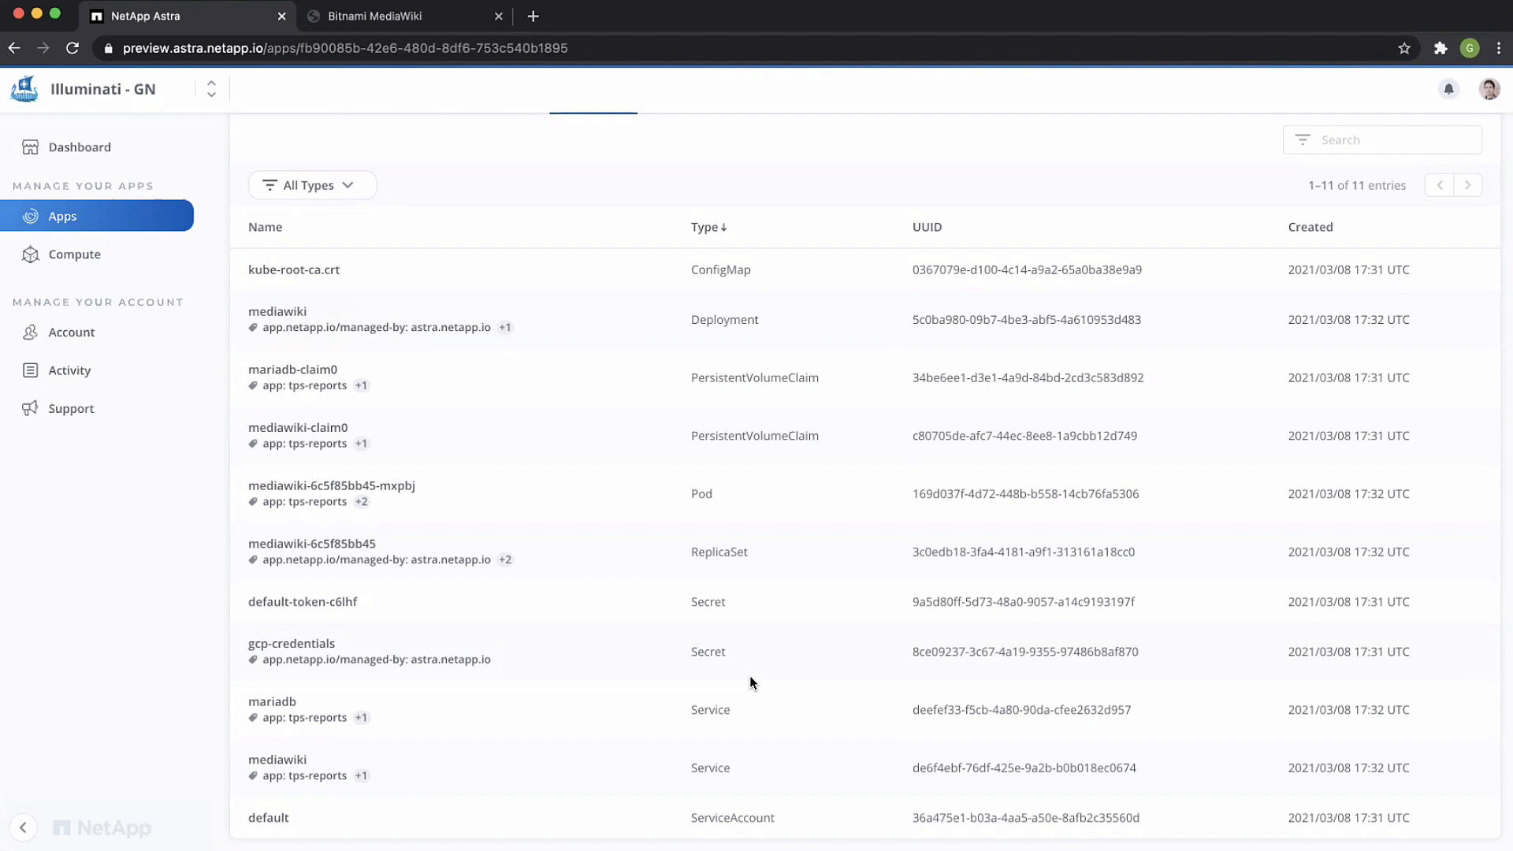
scroll(749, 682, "up", 5)
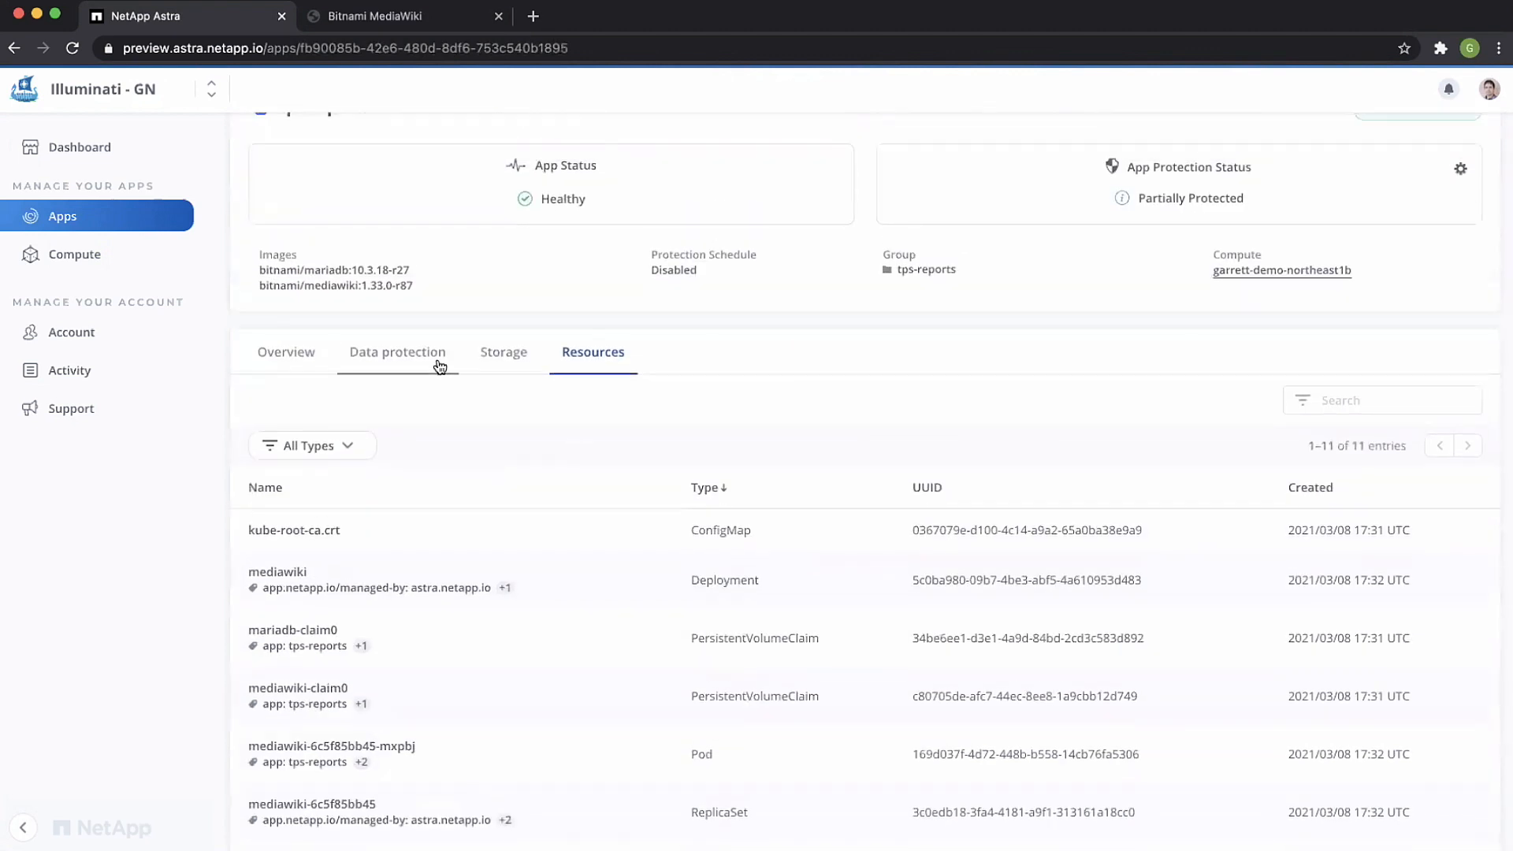